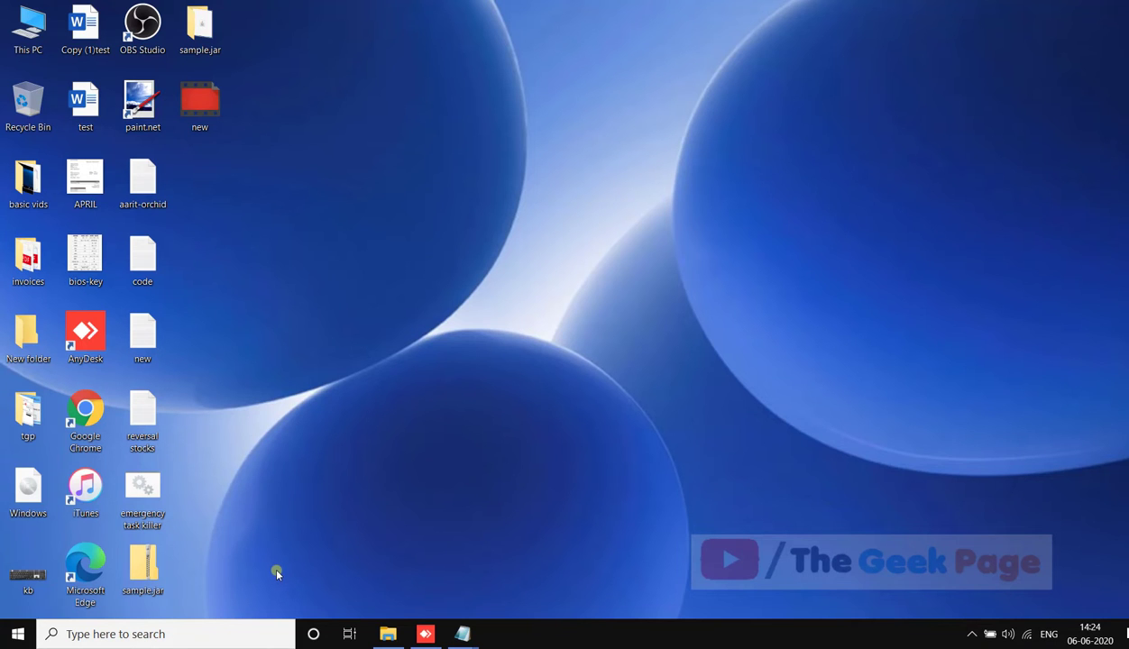
- Search Google in Chrome for 'java download' and open java.com's free Java download page
left_click(200, 635)
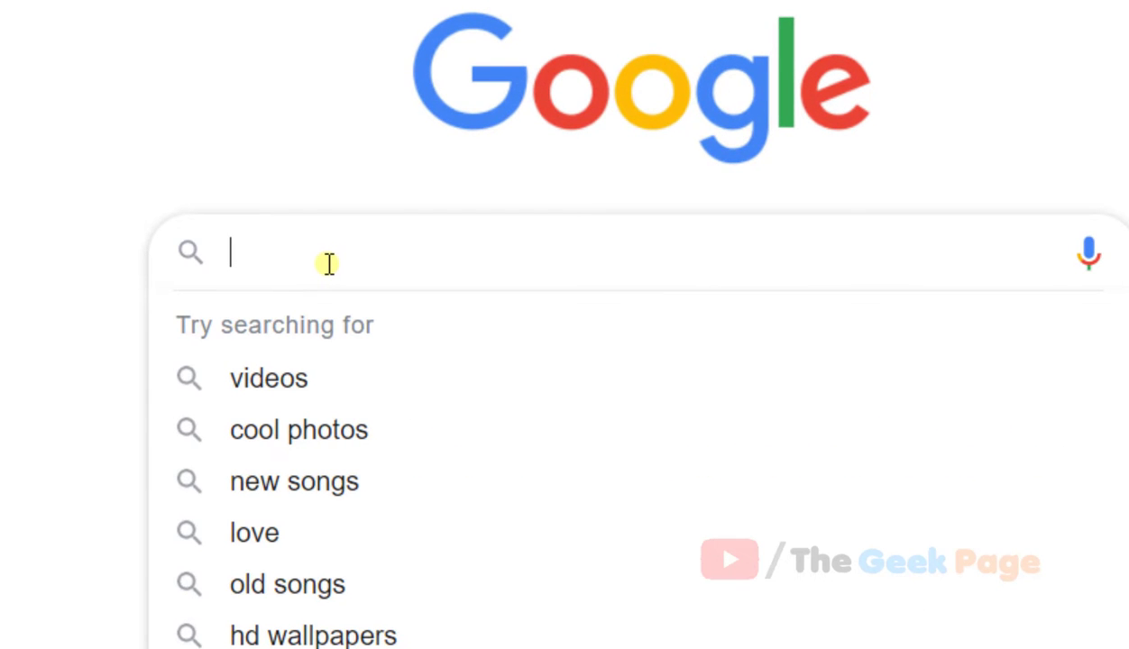
type("java download")
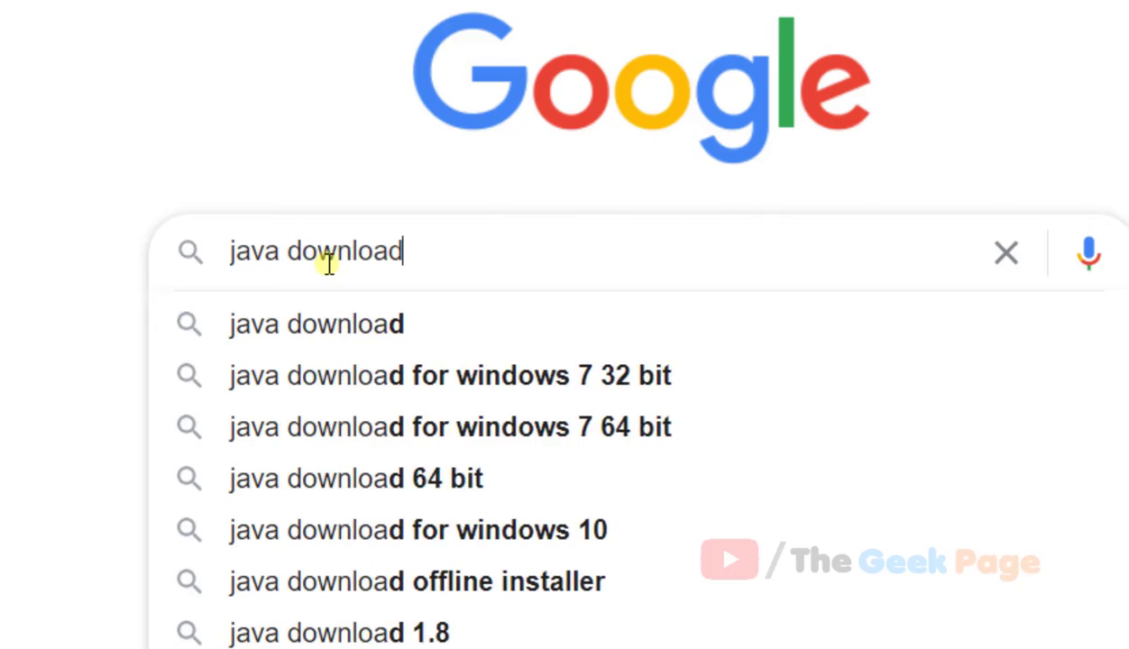
key("Return")
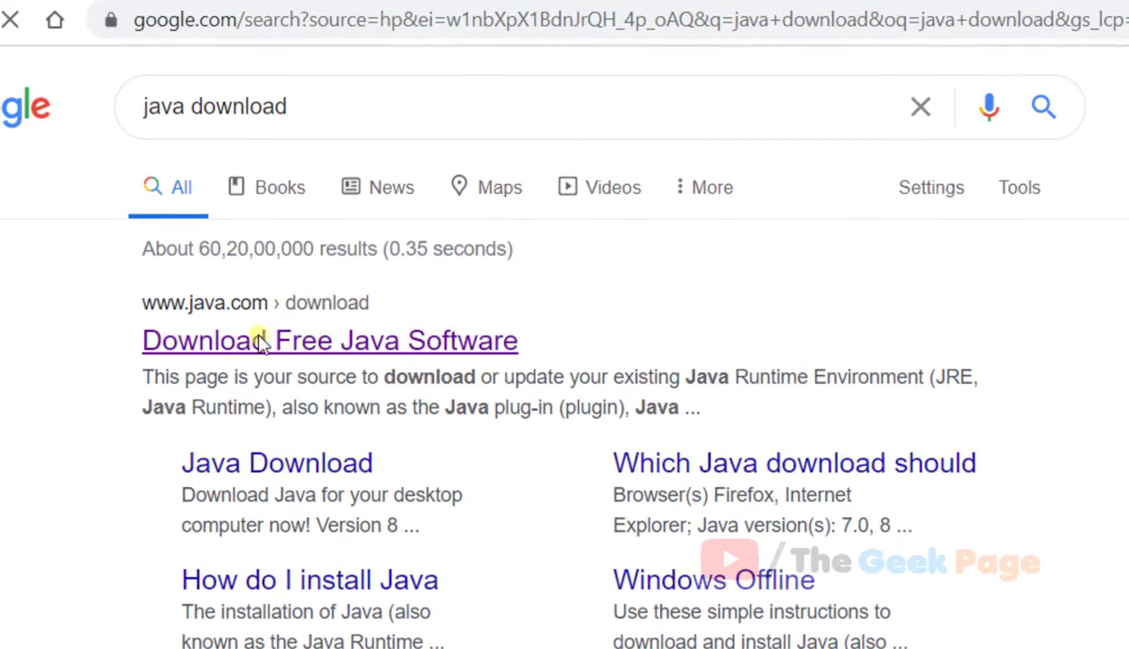
left_click(259, 342)
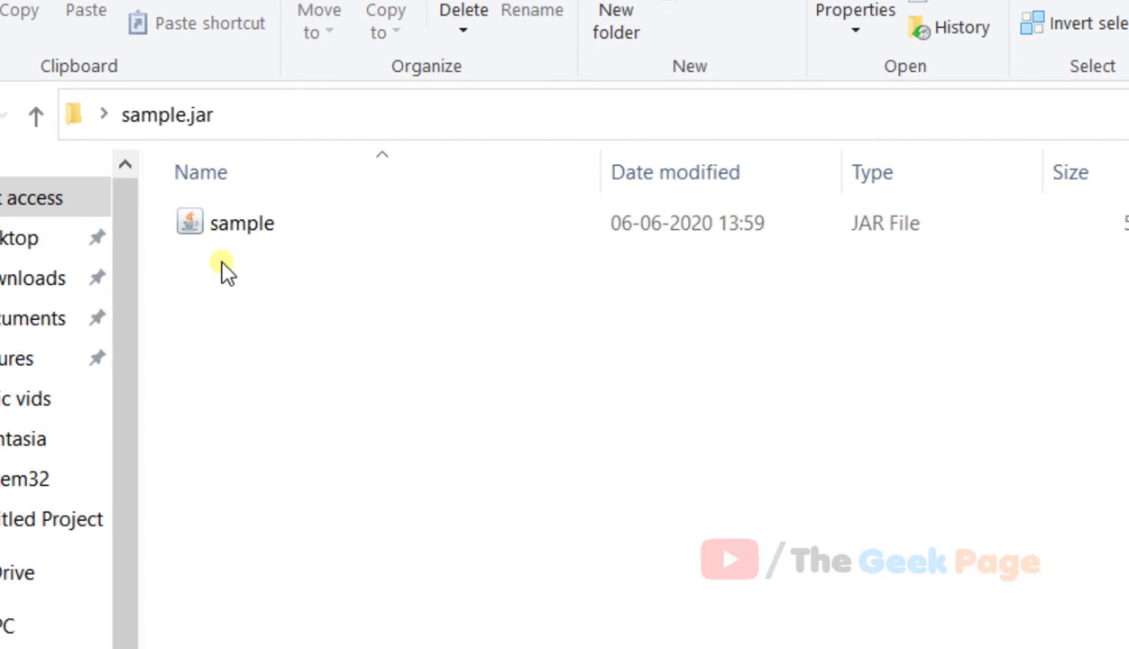
- From sample.jar's Properties, start changing its opening app and list more apps
right_click(231, 240)
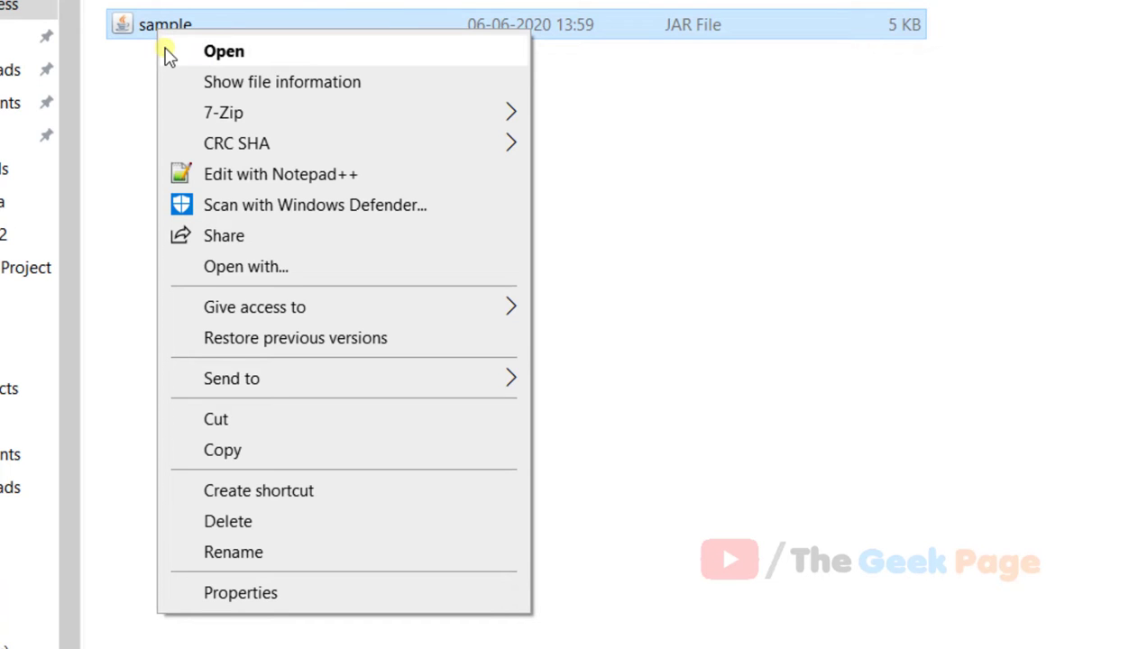
left_click(286, 593)
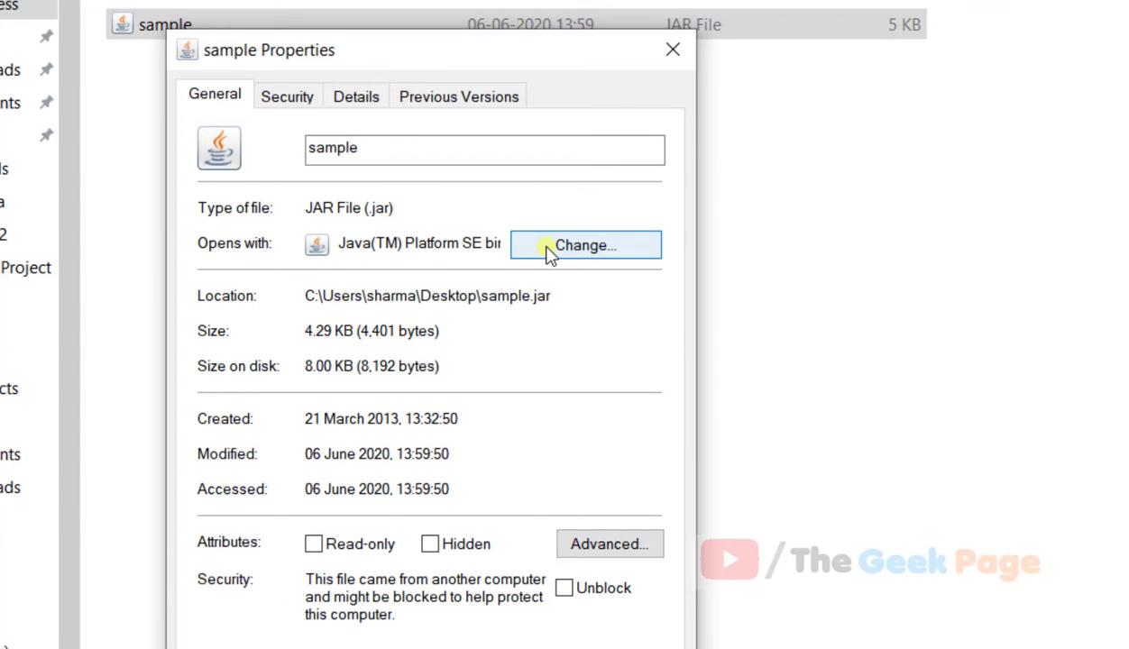
left_click(551, 249)
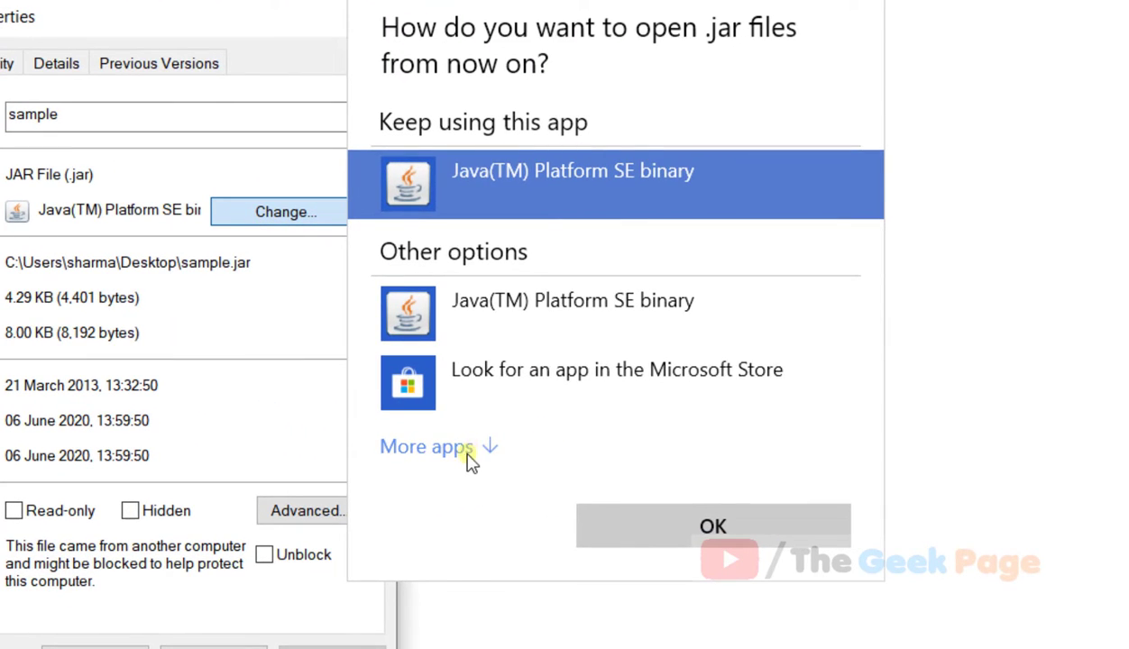
left_click(433, 447)
scroll(464, 461, "down", 8)
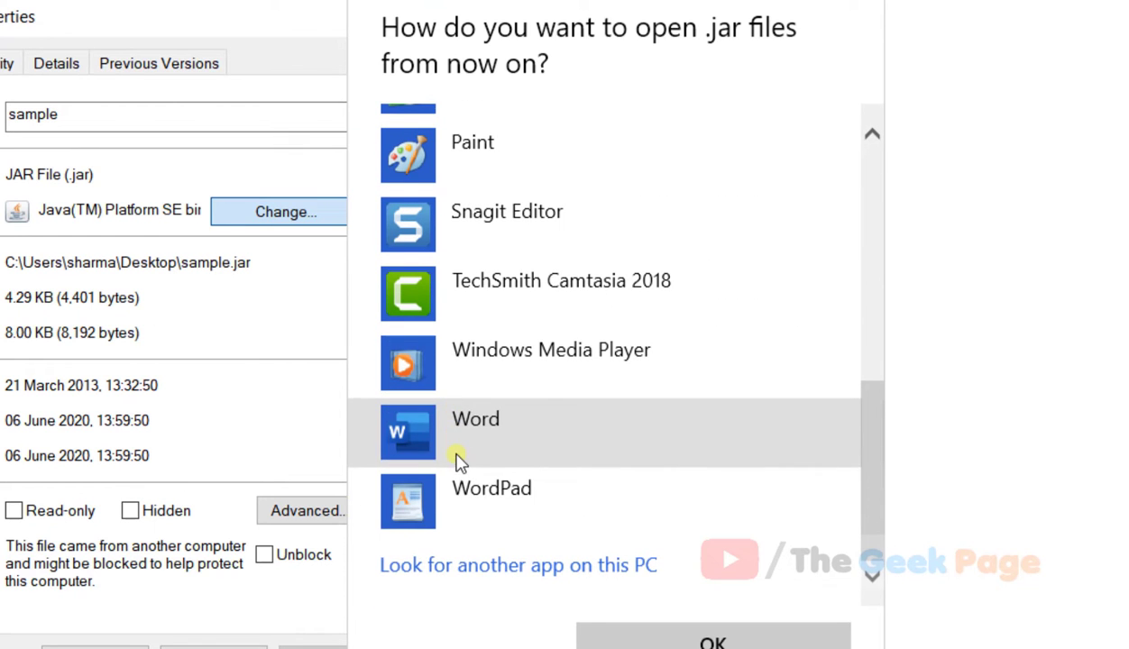
- Browse to C:\Program Files (x86)\Java\jre1.8.0_251\bin and choose javaw for .jar files
left_click(597, 579)
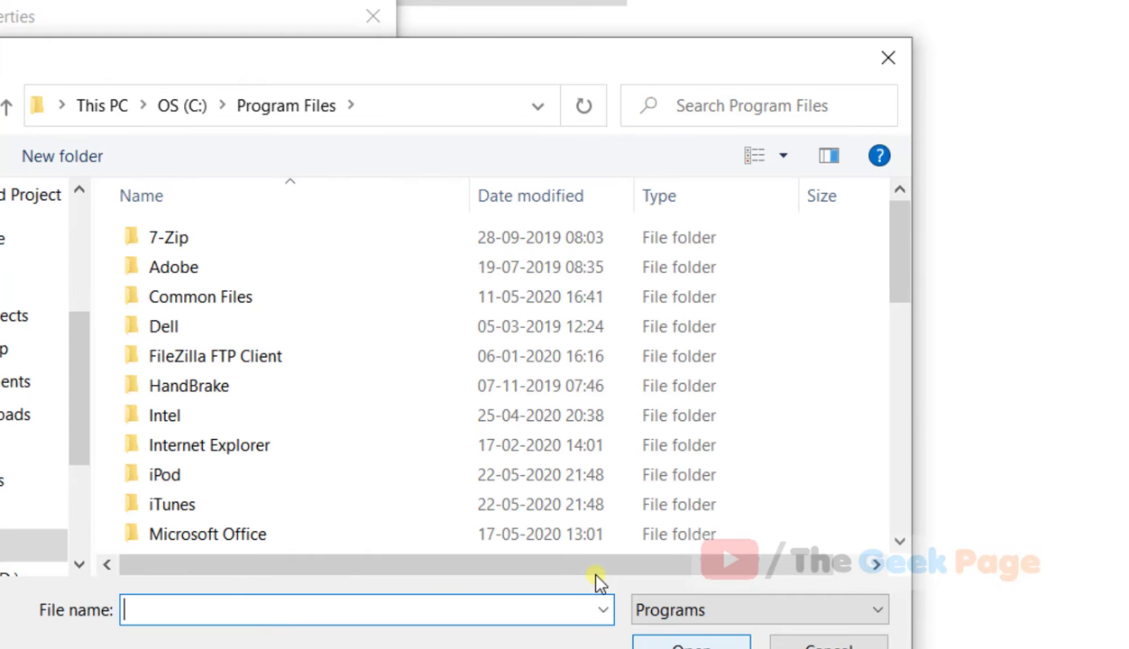
scroll(290, 397, "down", 2)
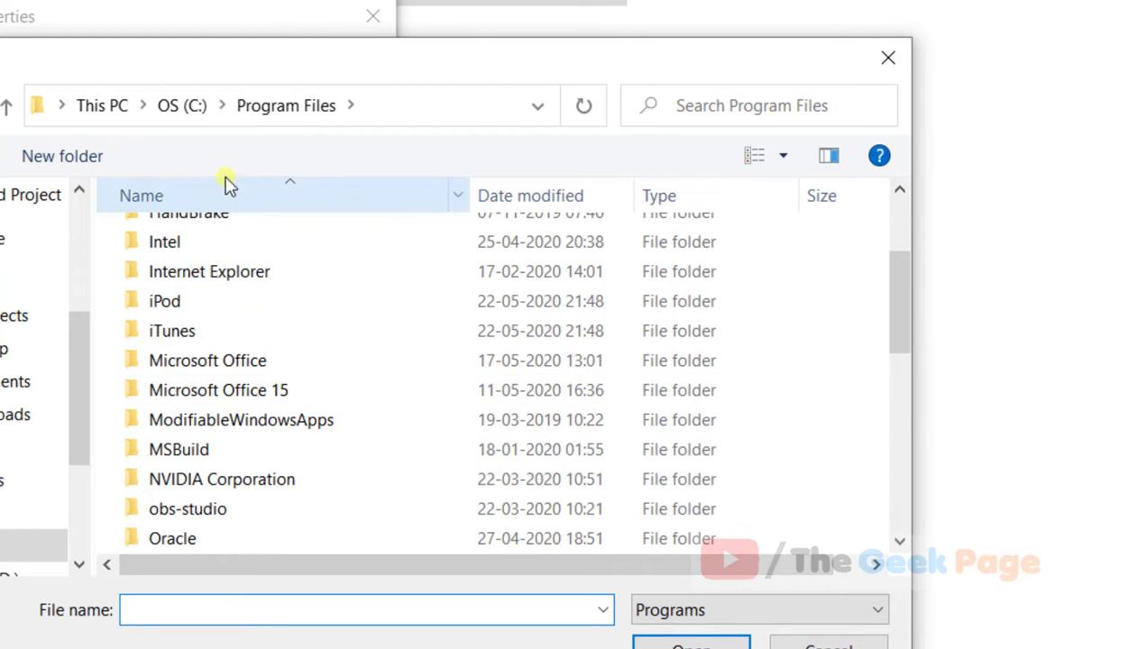
left_click(179, 110)
scroll(217, 415, "down", 2)
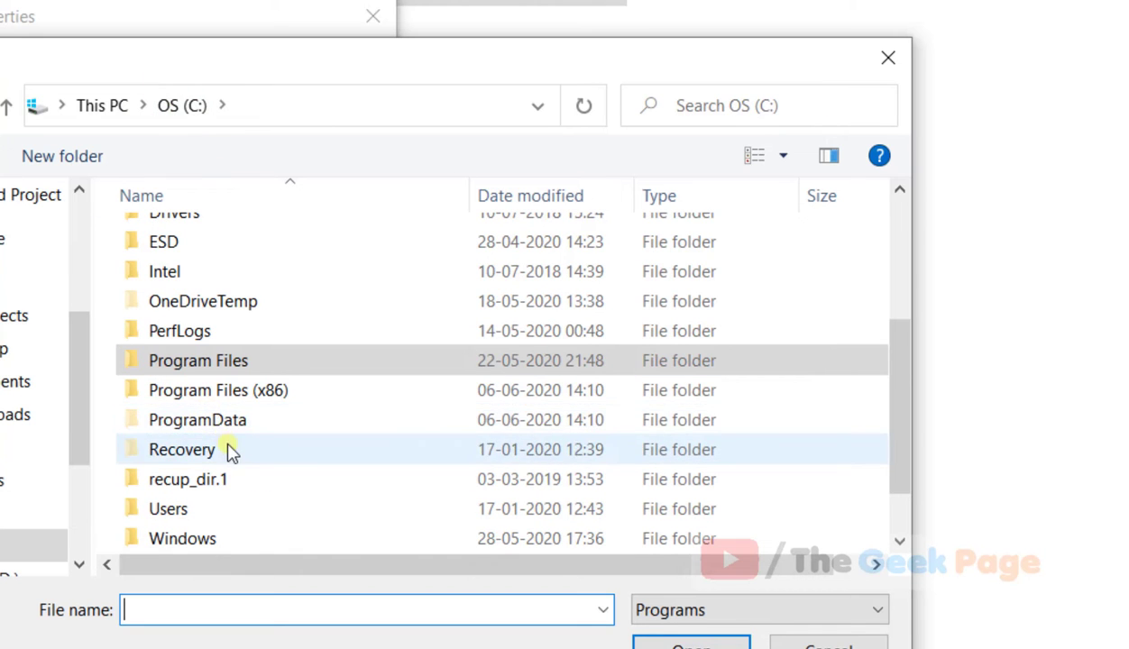
double_click(245, 396)
scroll(198, 406, "down", 2)
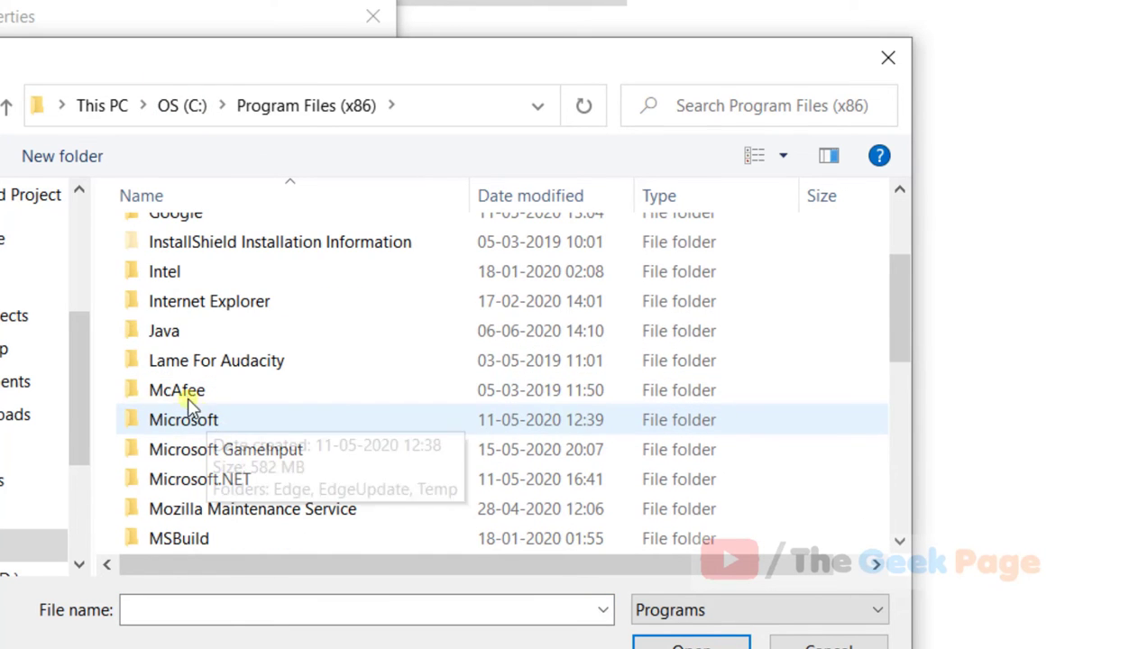
double_click(173, 326)
double_click(190, 240)
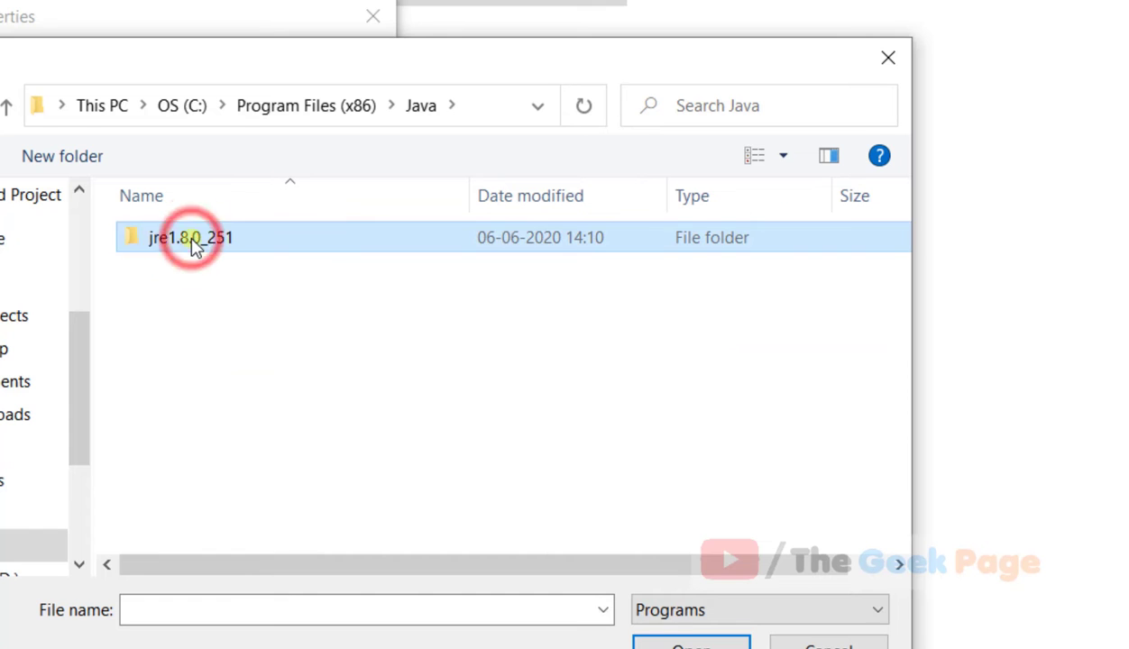
double_click(172, 241)
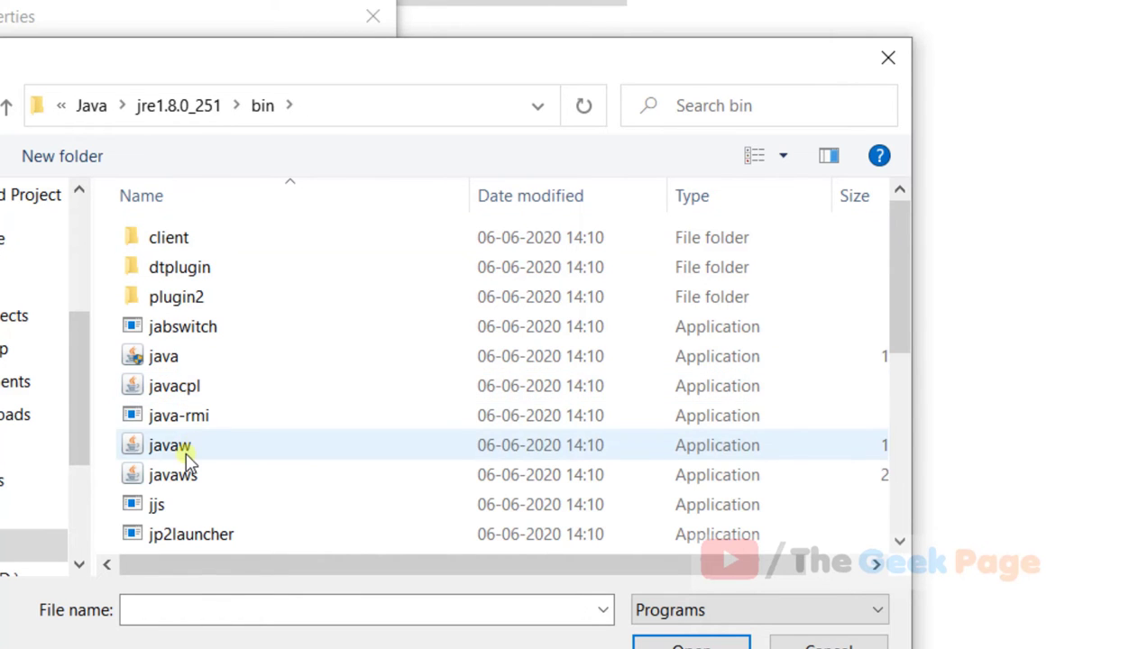
left_click(176, 445)
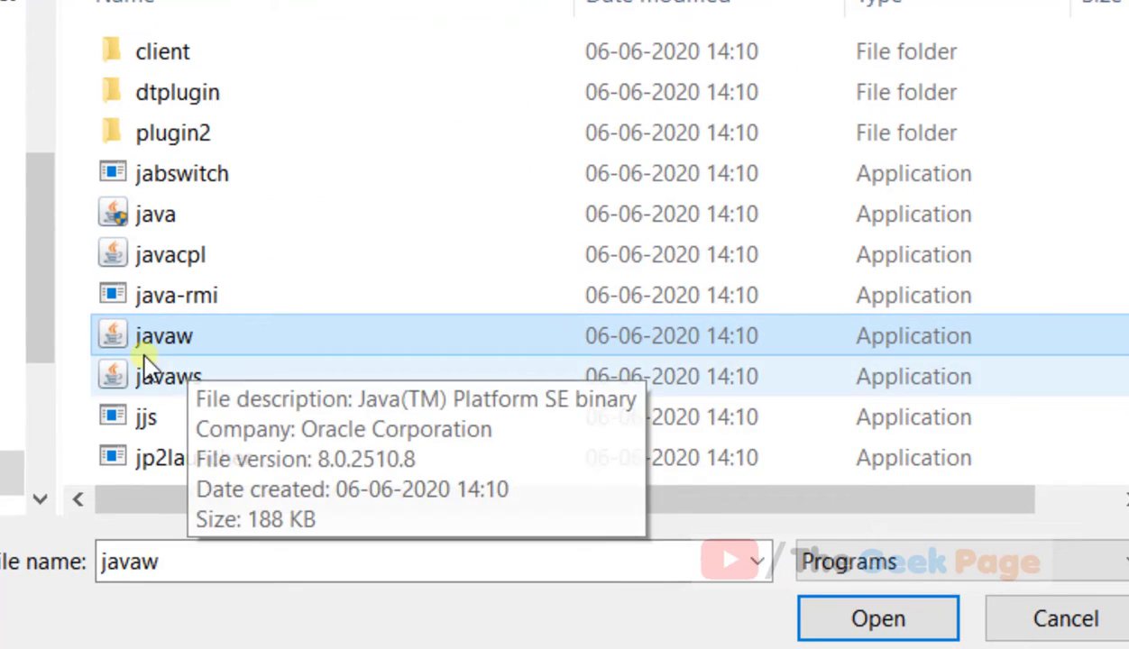
double_click(185, 354)
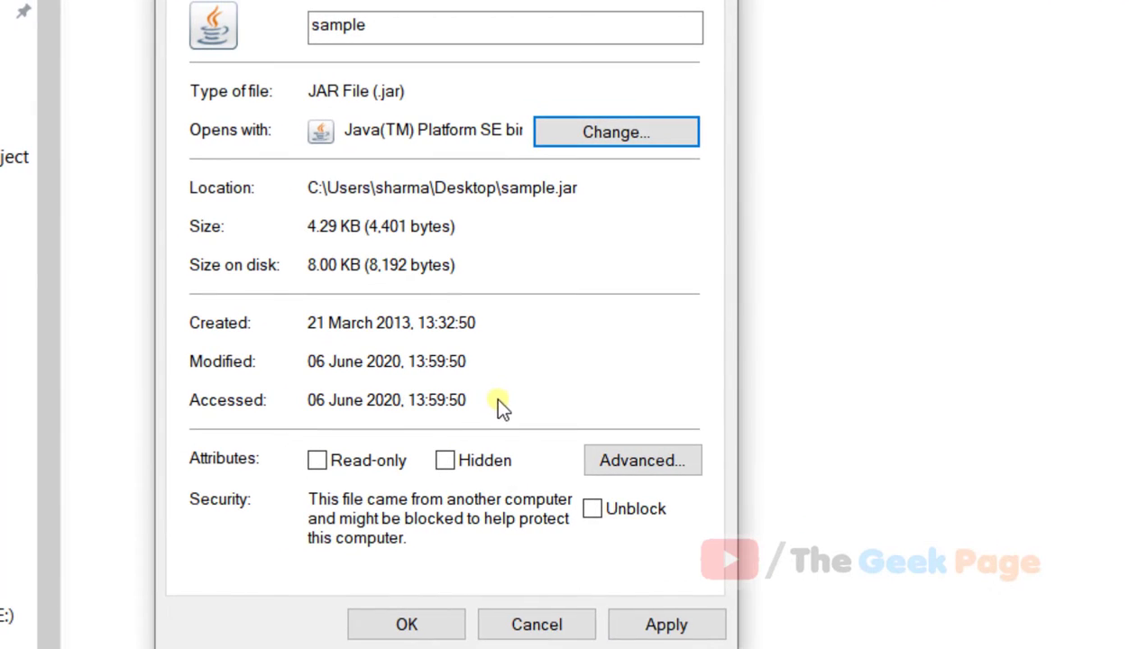
- Apply the javaw association, then launch sample and close the JSmooth Sample Program window
left_click(582, 626)
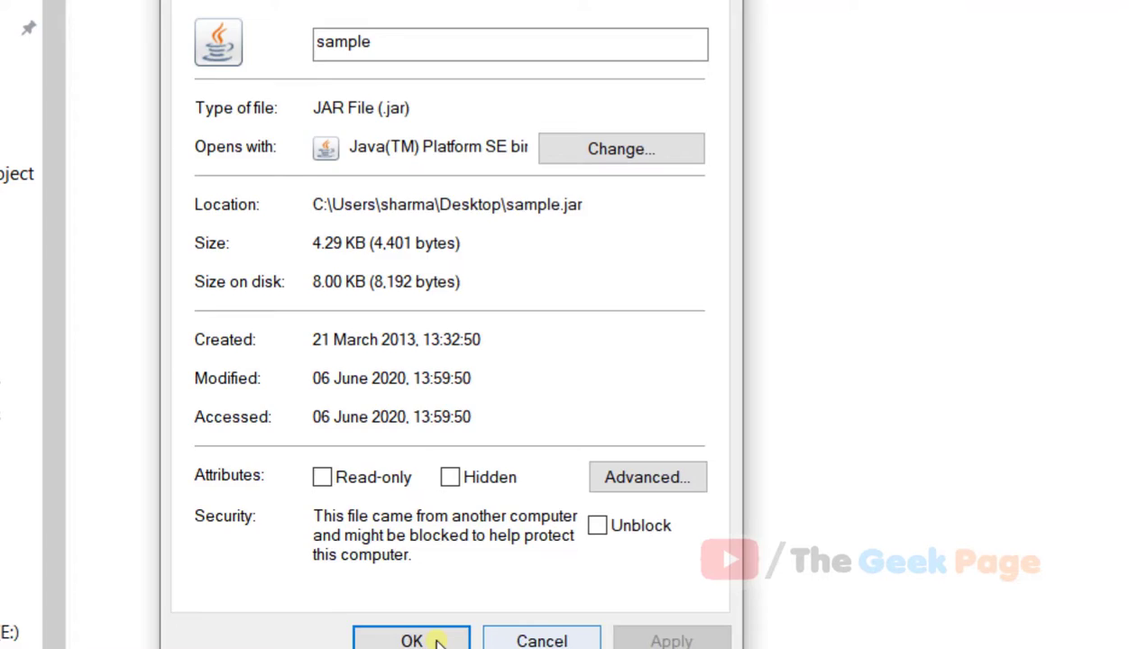
left_click(428, 624)
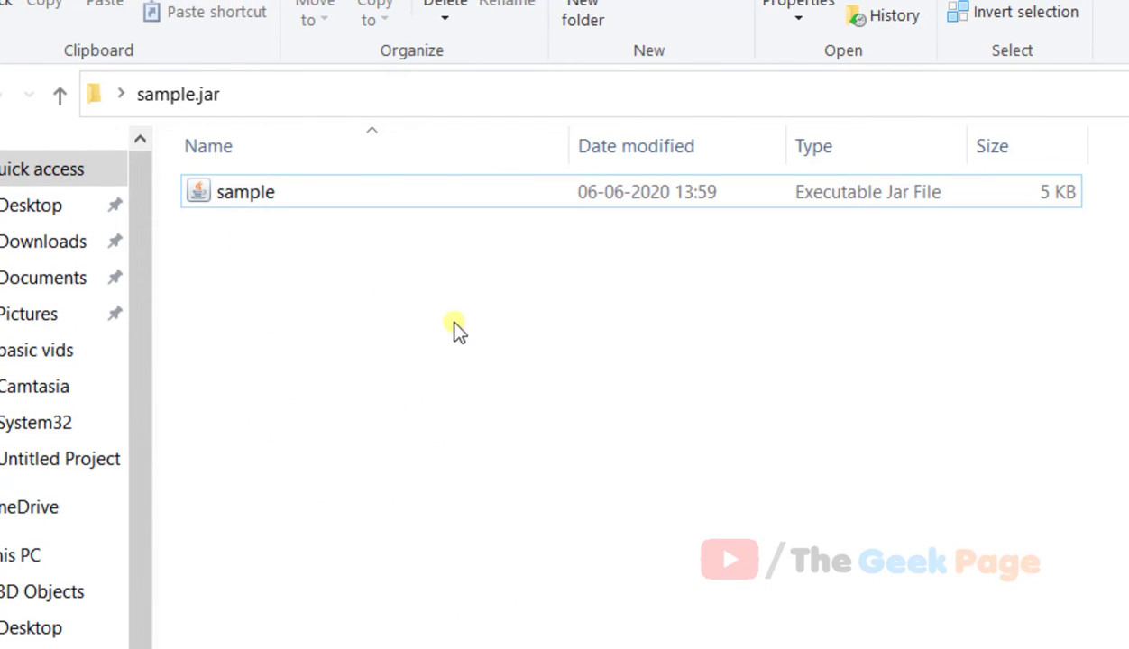
double_click(249, 195)
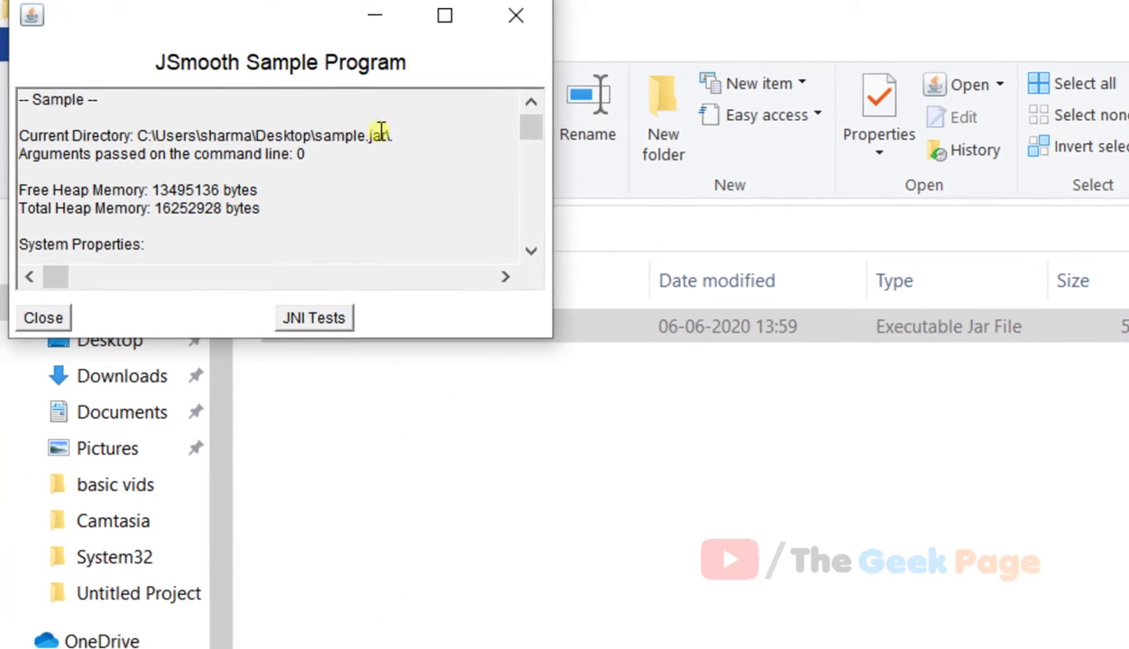
left_click(468, 0)
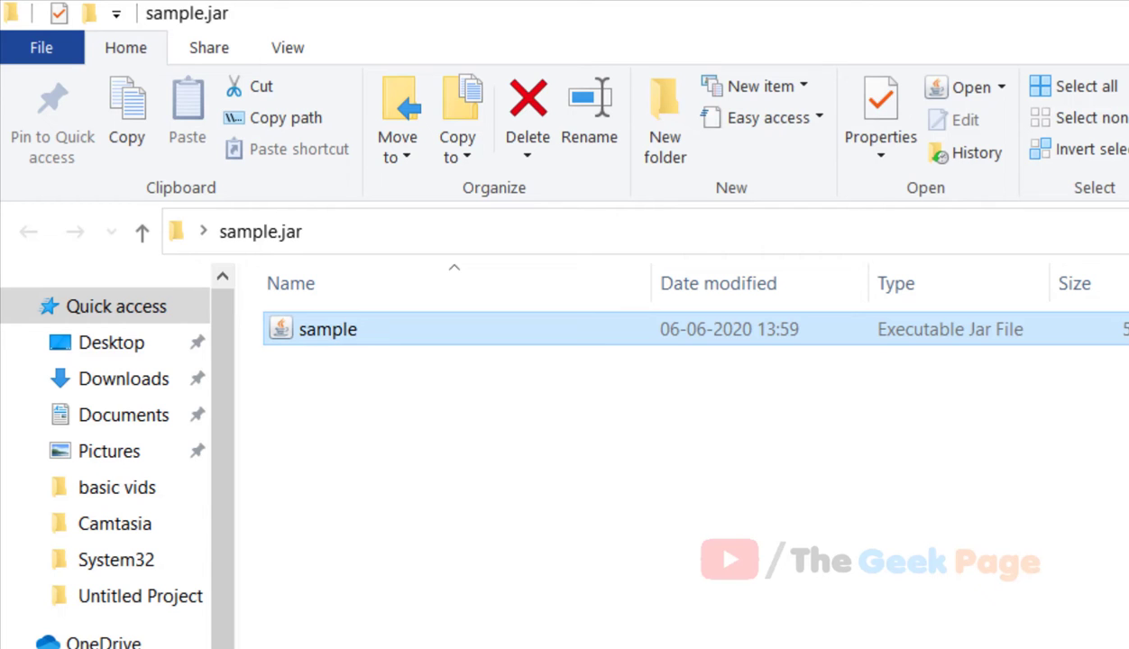
- Search for cmd and bring up the Command Prompt result's options to run as administrator
key("ctrl+space")
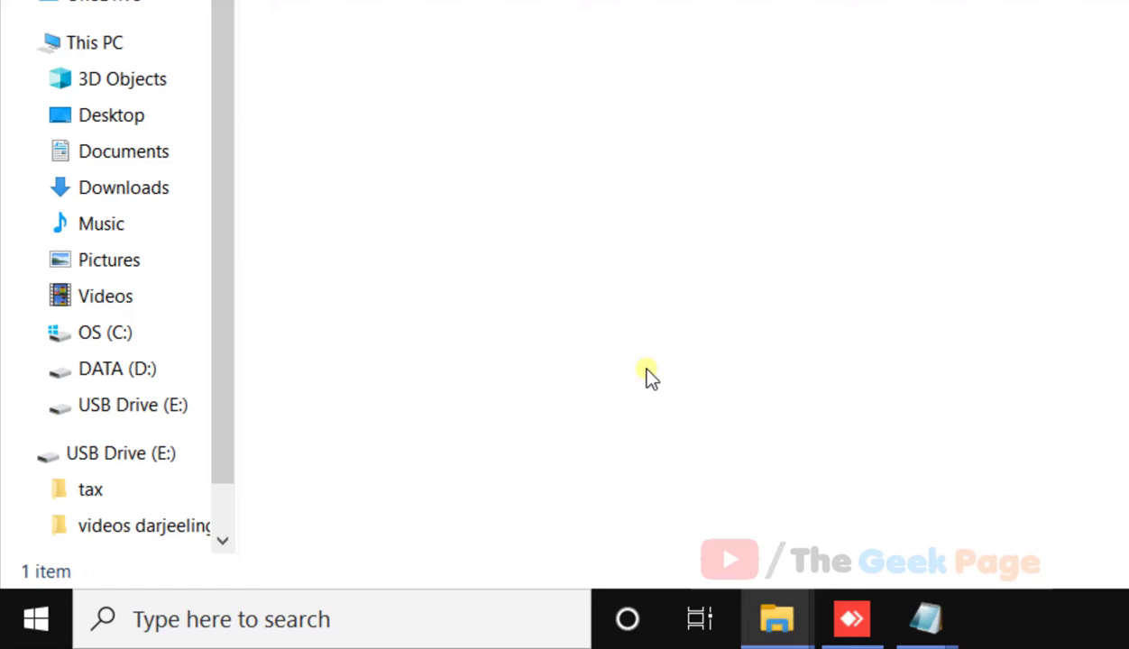
left_click(382, 620)
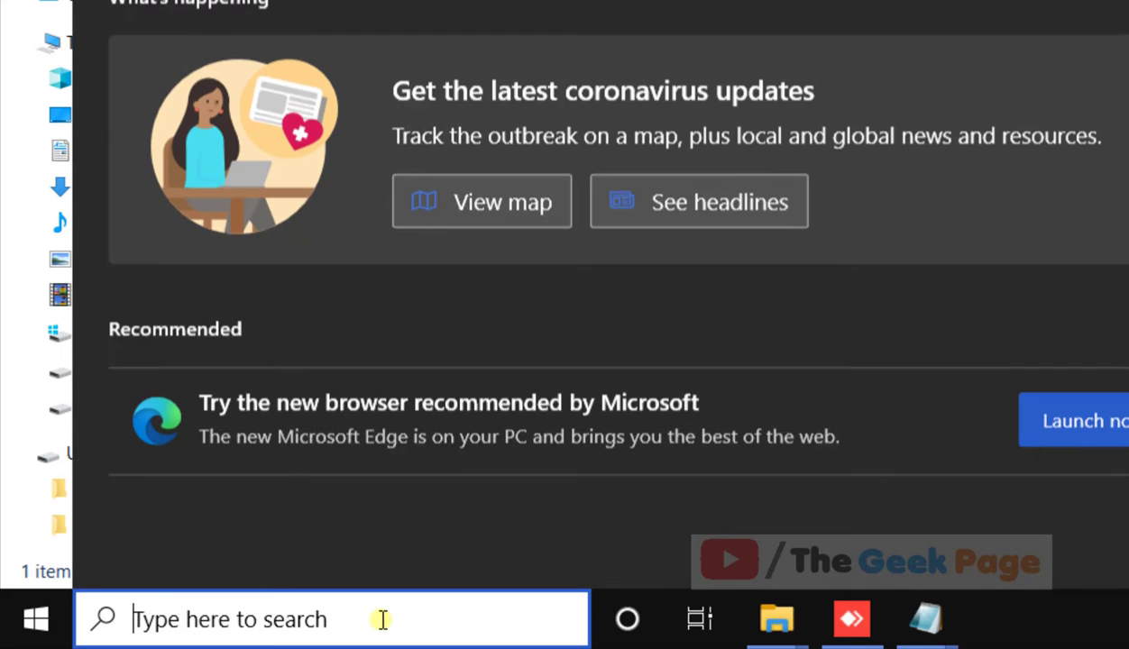
type("cmd")
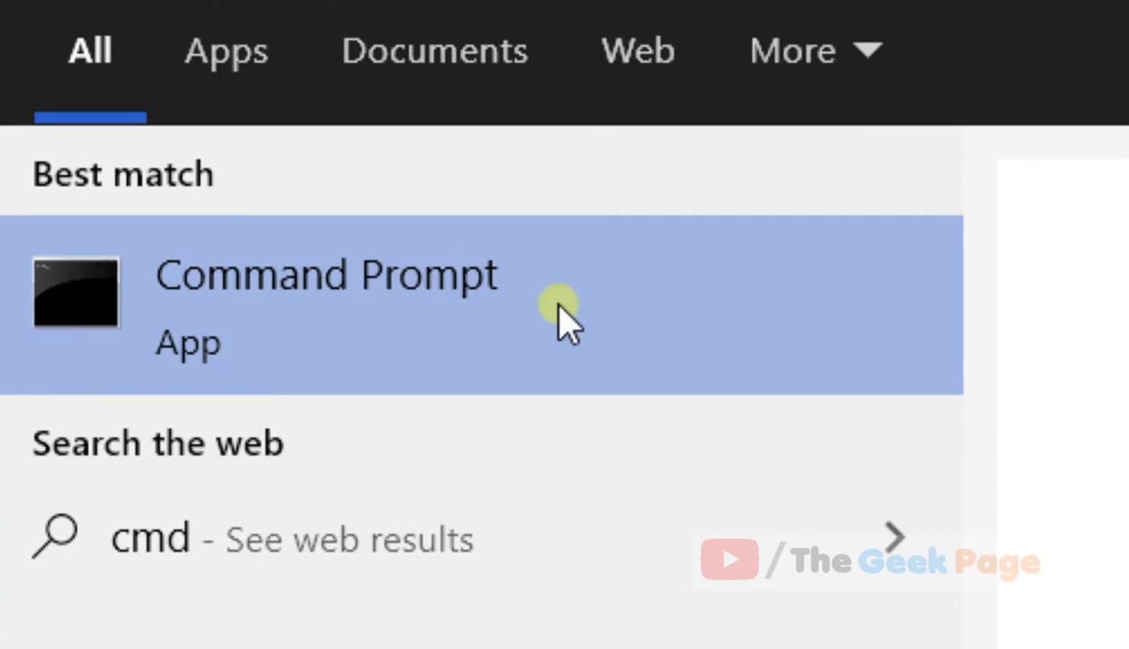
right_click(558, 311)
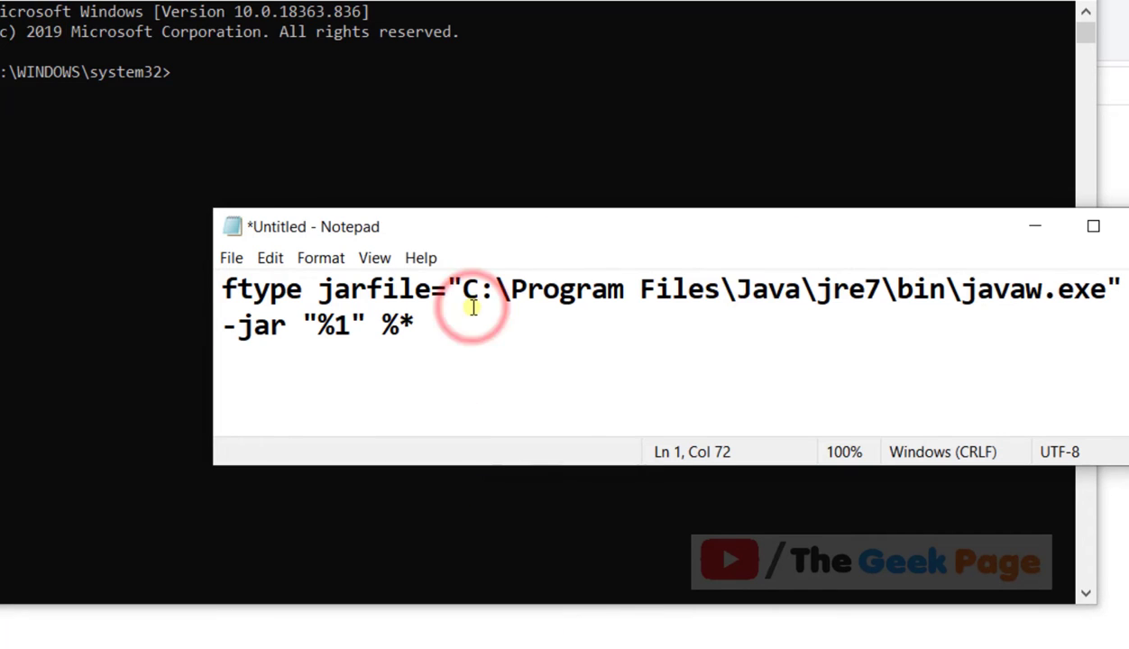
- Select the ftype jarfile command and its C:\Program Files\Java\jre7\bin javaw.exe path in Notepad
left_click_drag(446, 326, 159, 291)
left_click(549, 309)
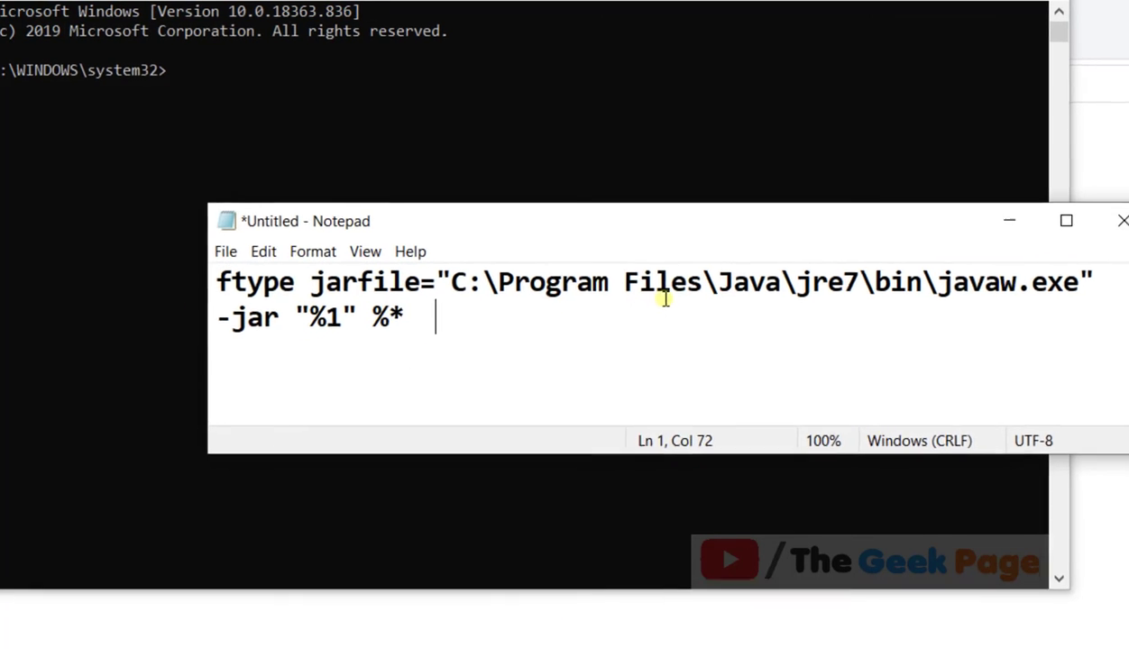
left_click_drag(462, 288, 962, 289)
left_click_drag(892, 231, 998, 242)
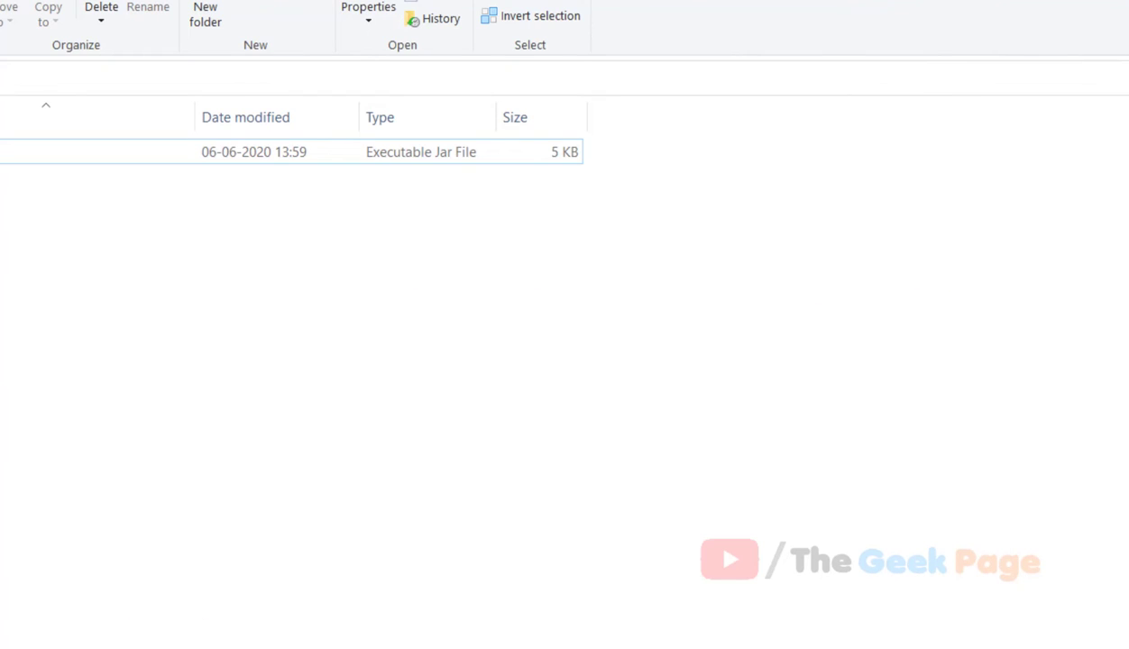
- Open the C:\Program Files (x86)\Java\jre1.8.0_251\bin folder starting from the OS (C:) drive
left_click(103, 327)
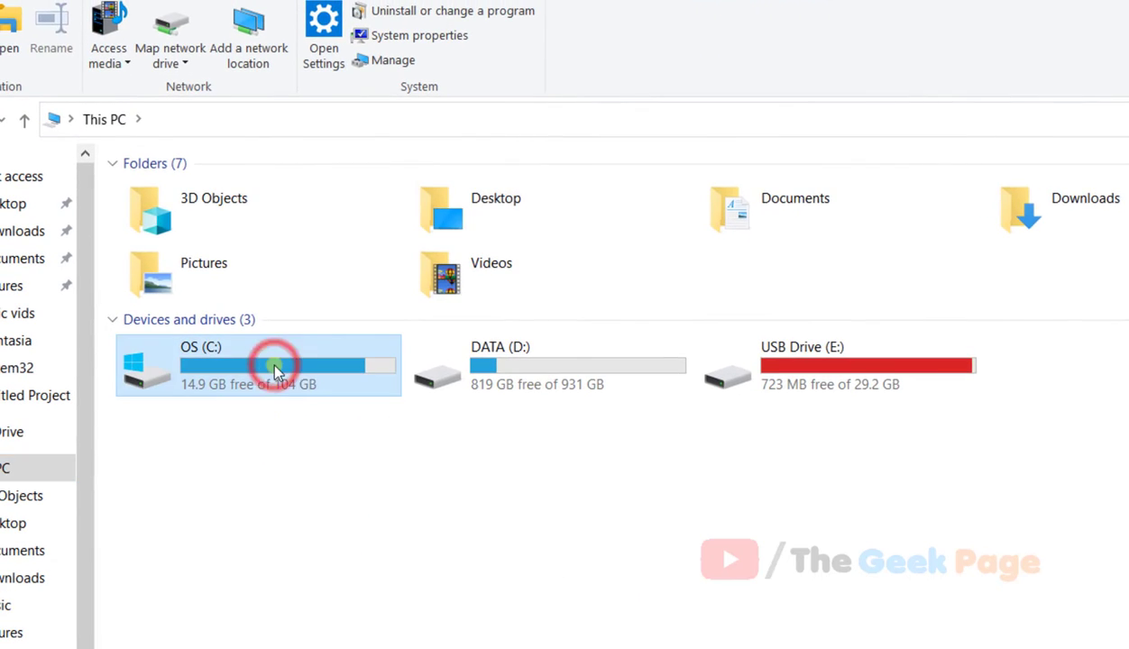
double_click(275, 370)
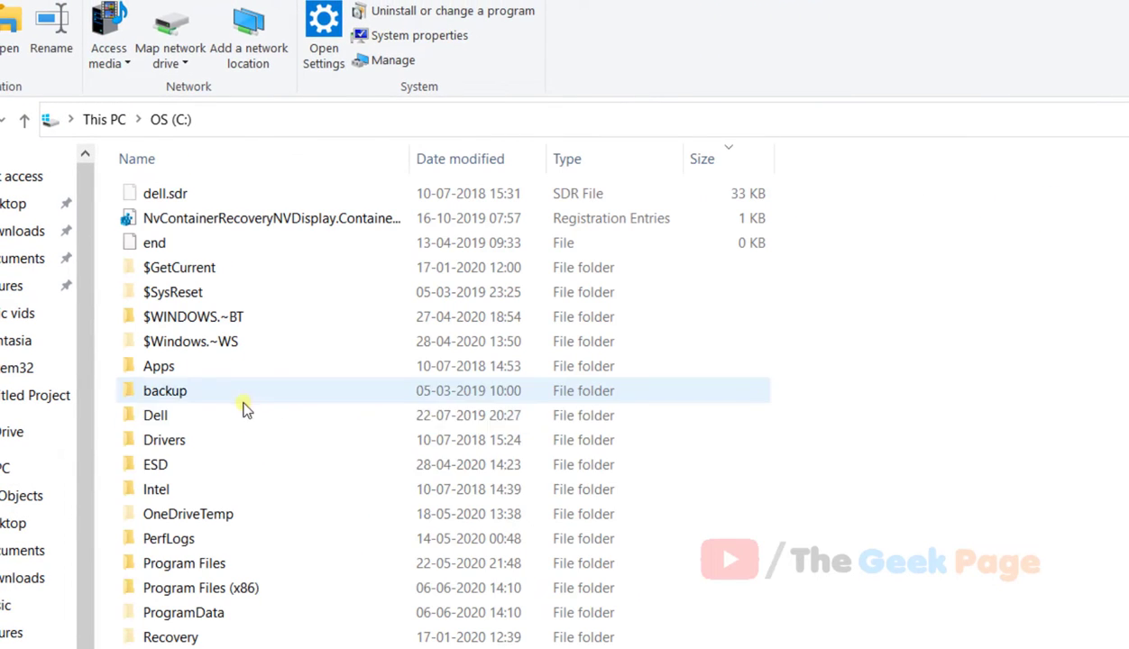
left_click(220, 585)
double_click(219, 586)
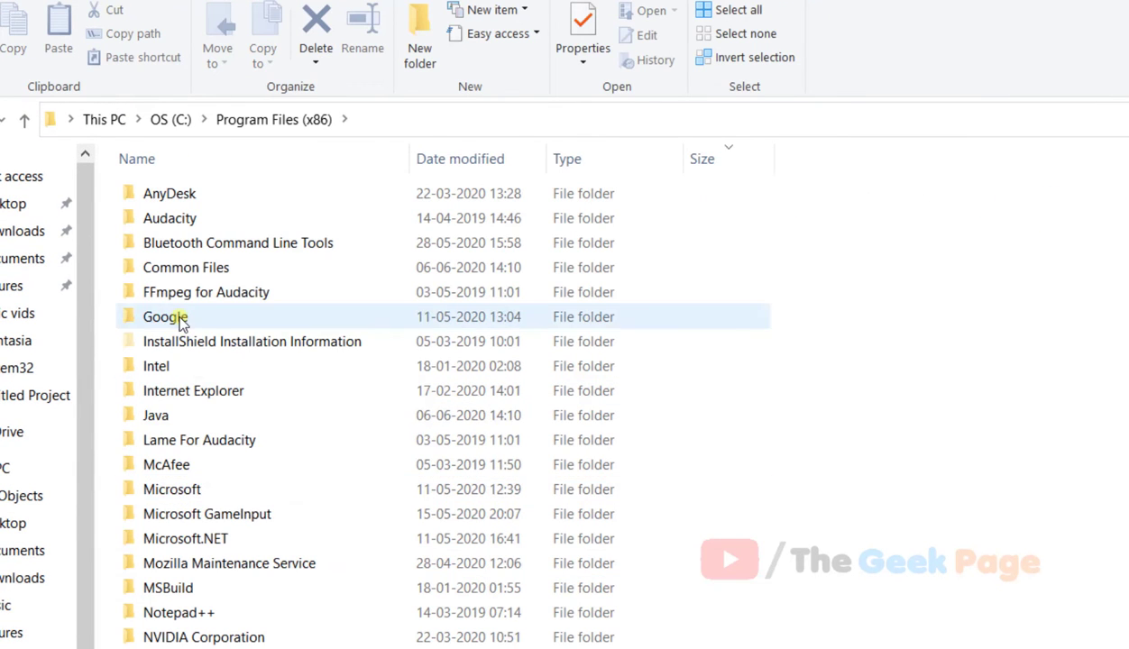
double_click(157, 414)
double_click(156, 196)
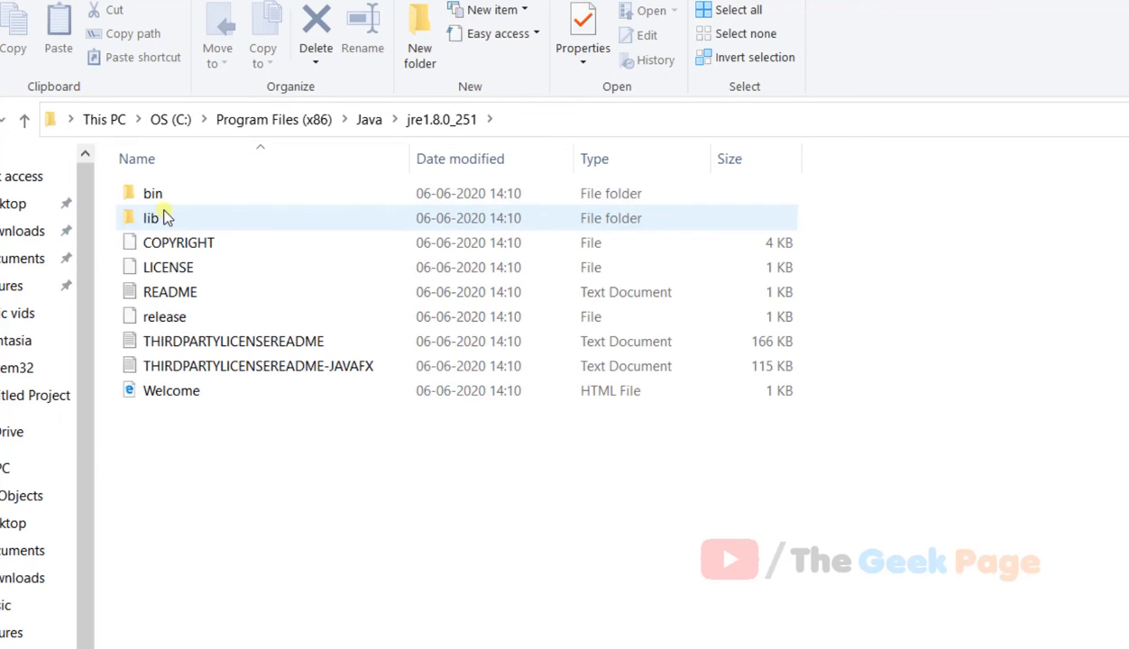
double_click(156, 195)
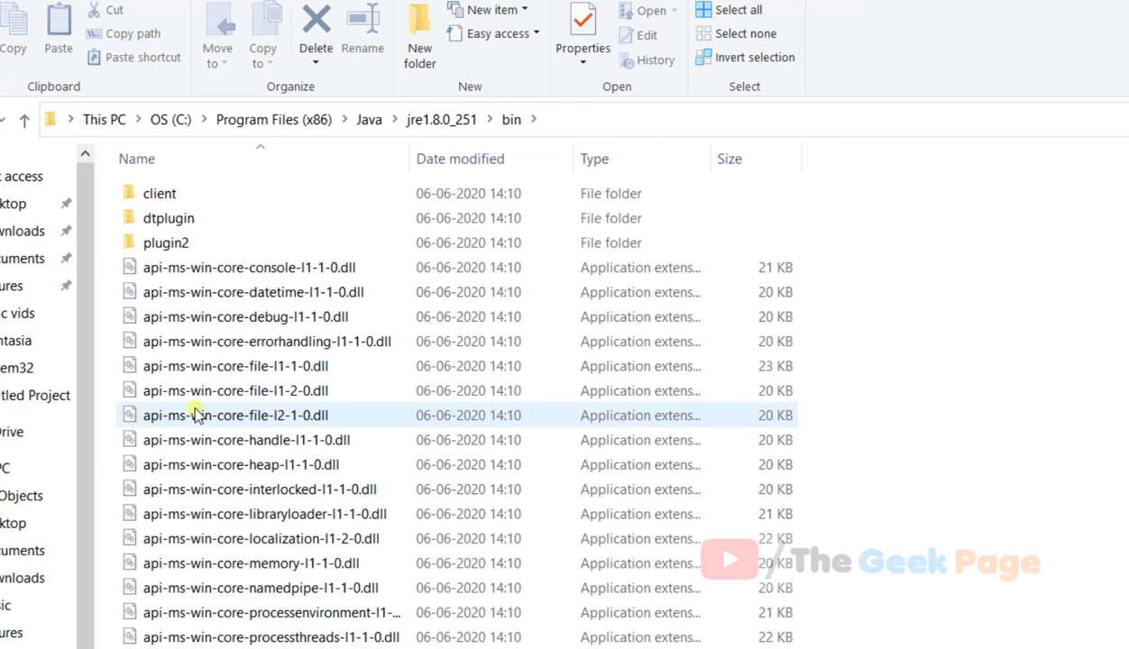
- Jump to javaw by typing java, select it, and reveal the bin folder path
left_click(195, 414)
type("java")
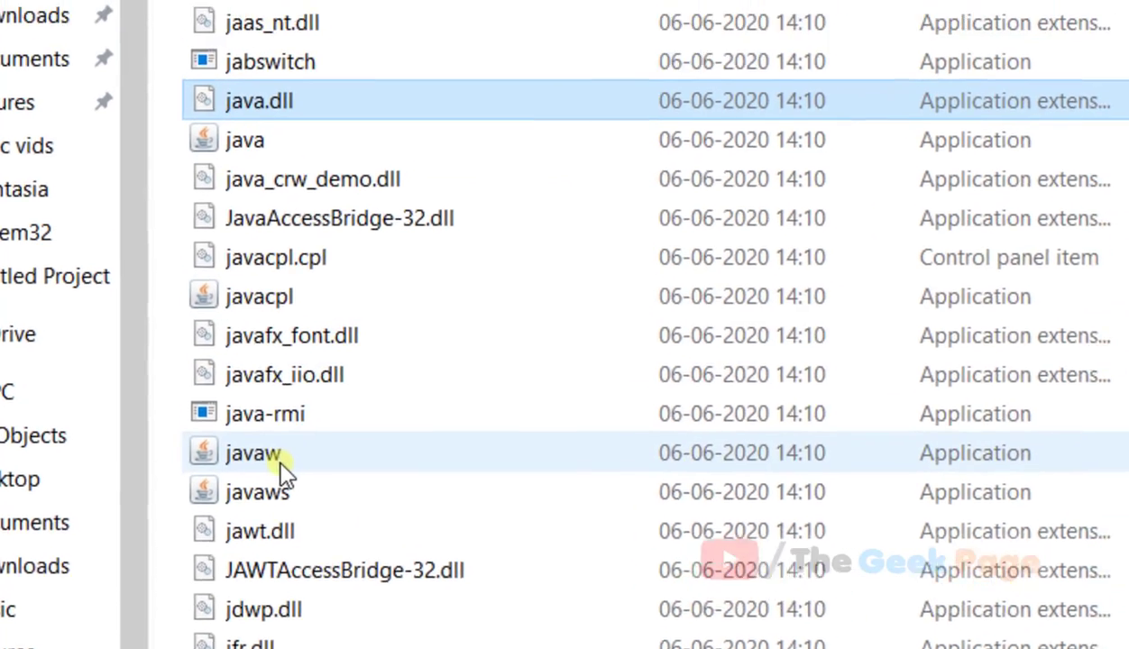
left_click(284, 416)
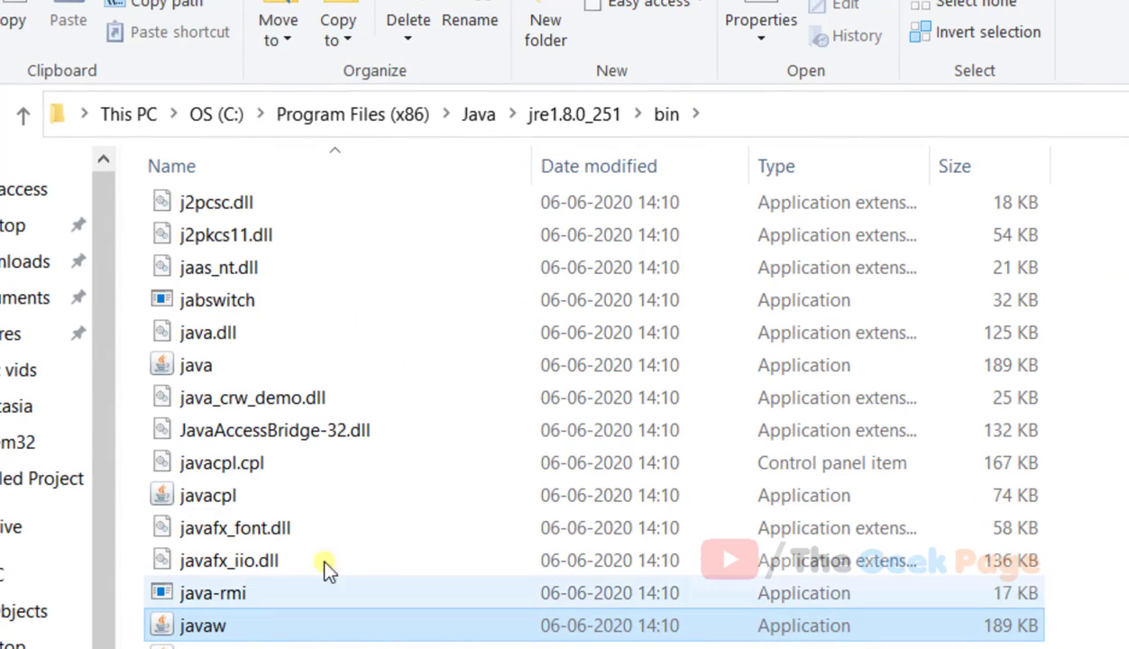
left_click(721, 117)
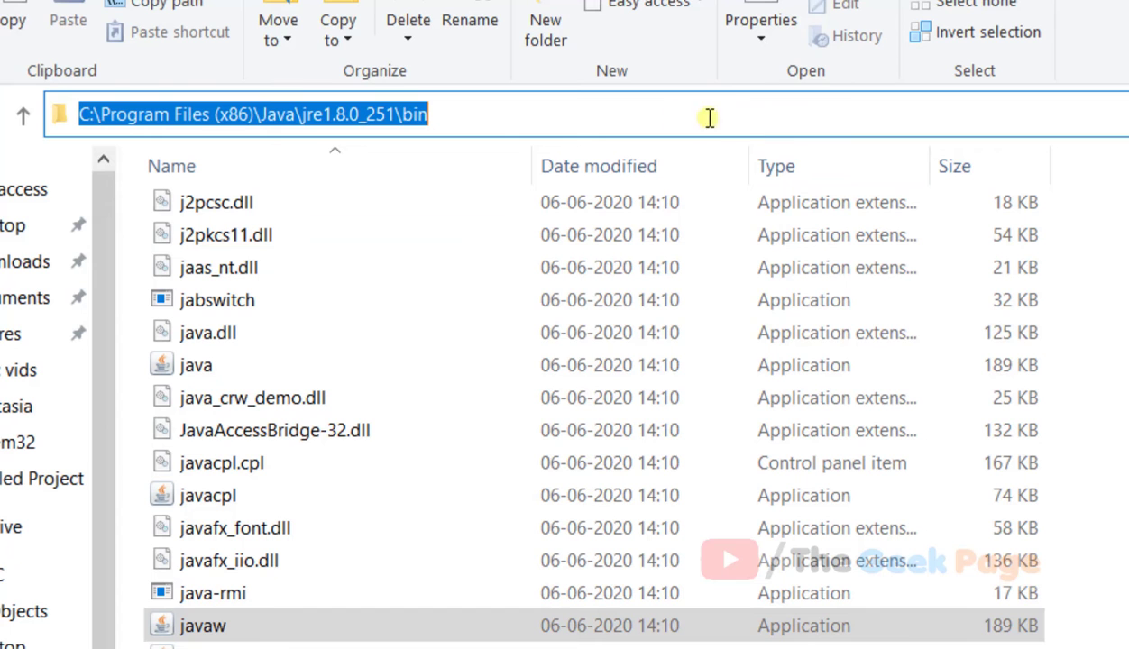
- Copy the jre1.8.0_251 bin folder path and paste it over the old jre7 path in the ftype command
right_click(492, 115)
left_click(536, 195)
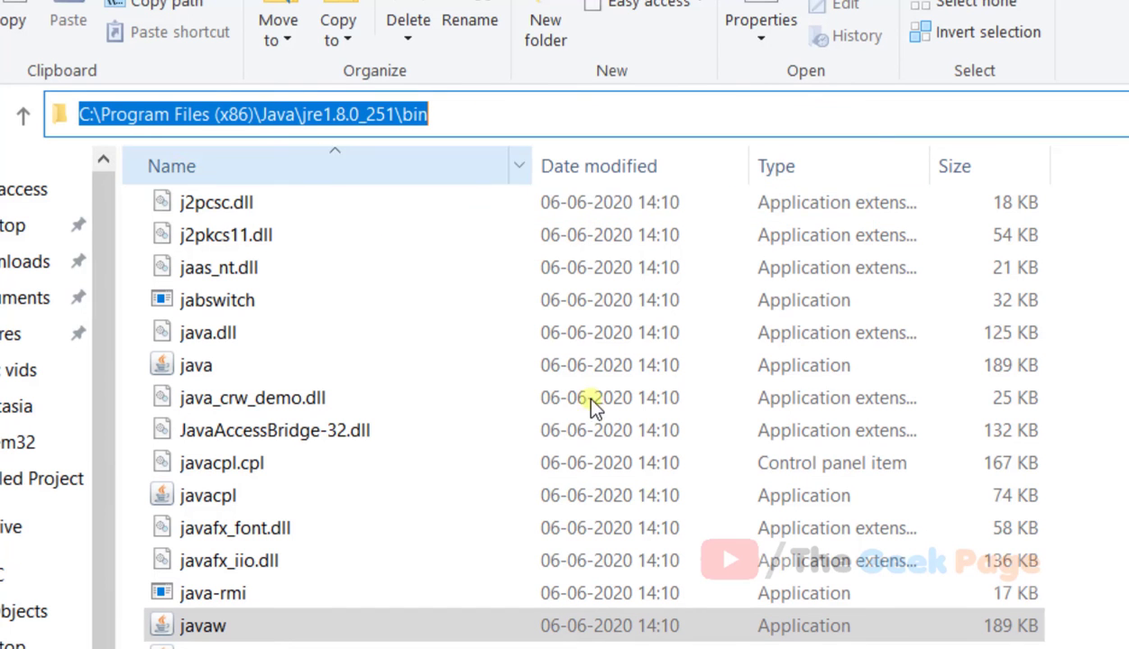
key("super")
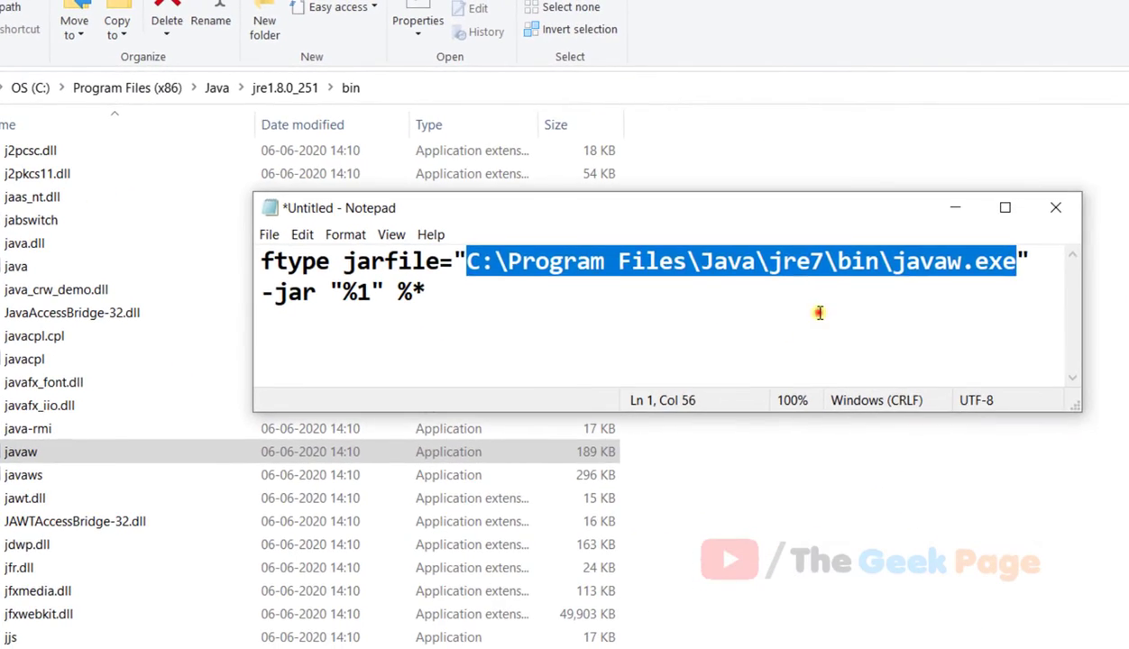
left_click(803, 306)
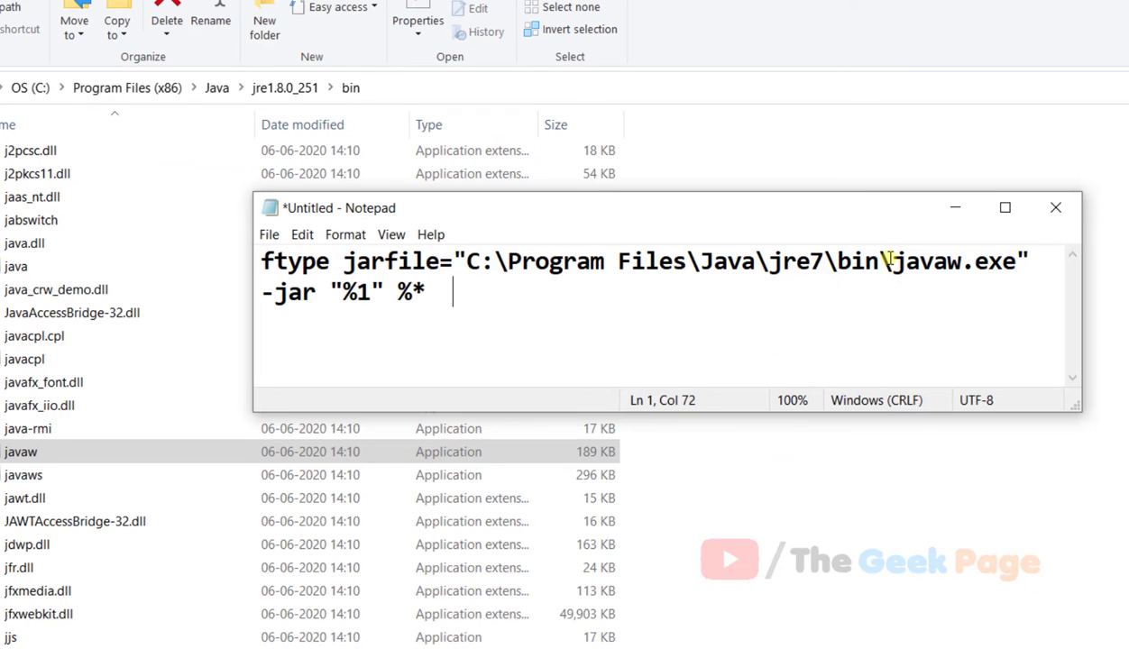
left_click_drag(879, 260, 476, 262)
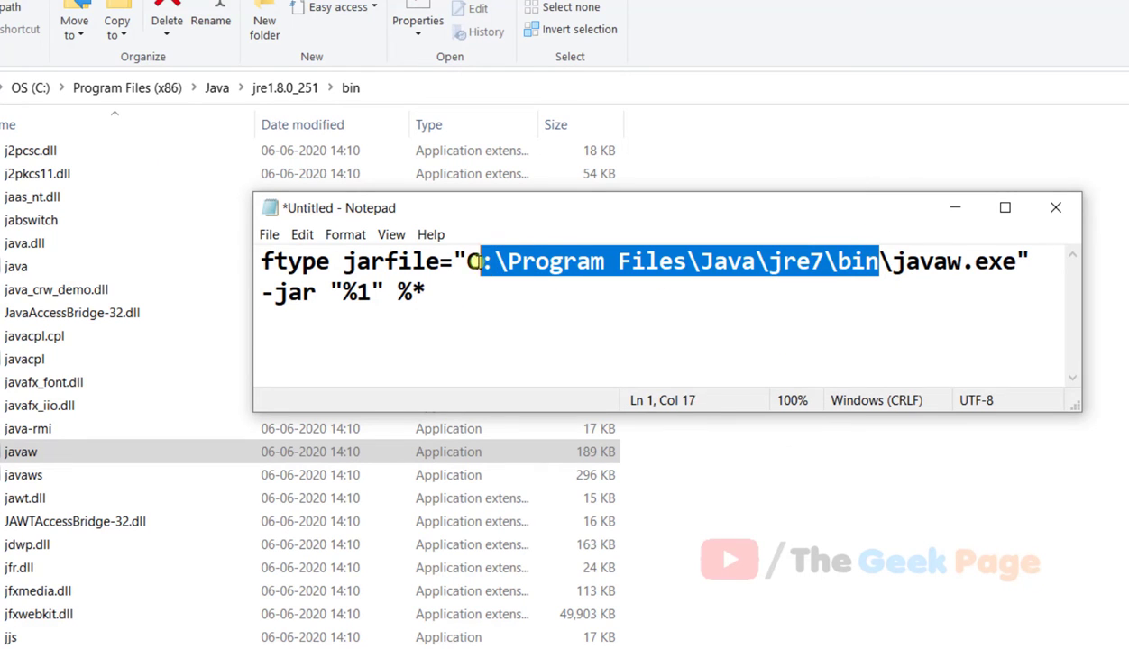
right_click(481, 261)
left_click(532, 343)
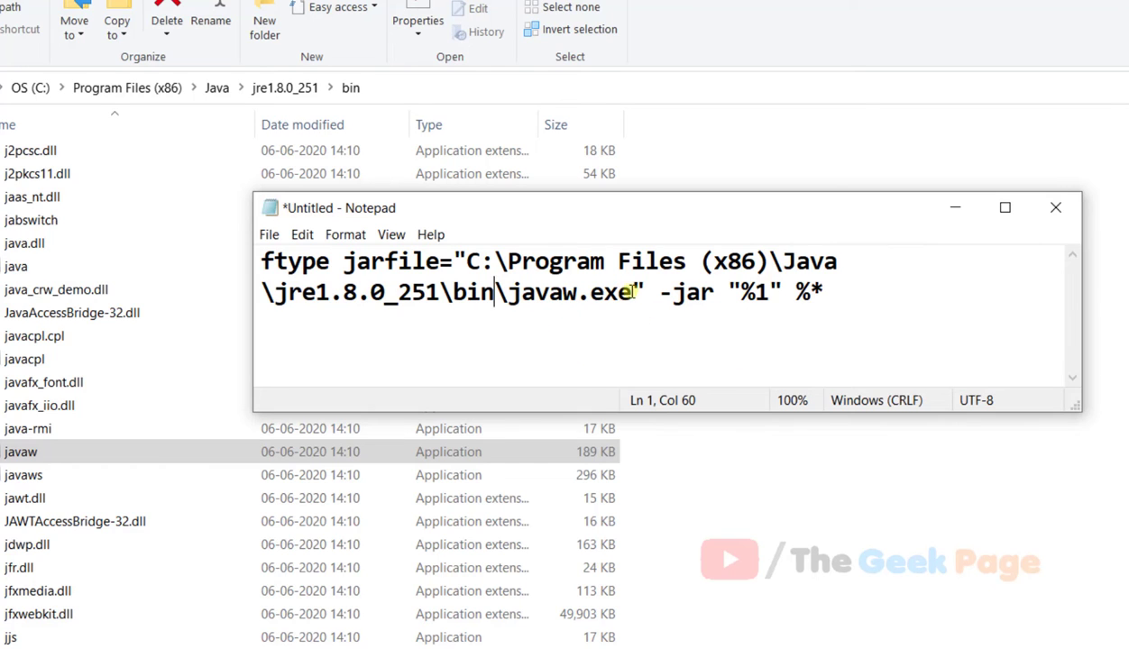
- Check the edited javaw.exe path in the command against the bin folder's address
left_click_drag(634, 293, 466, 261)
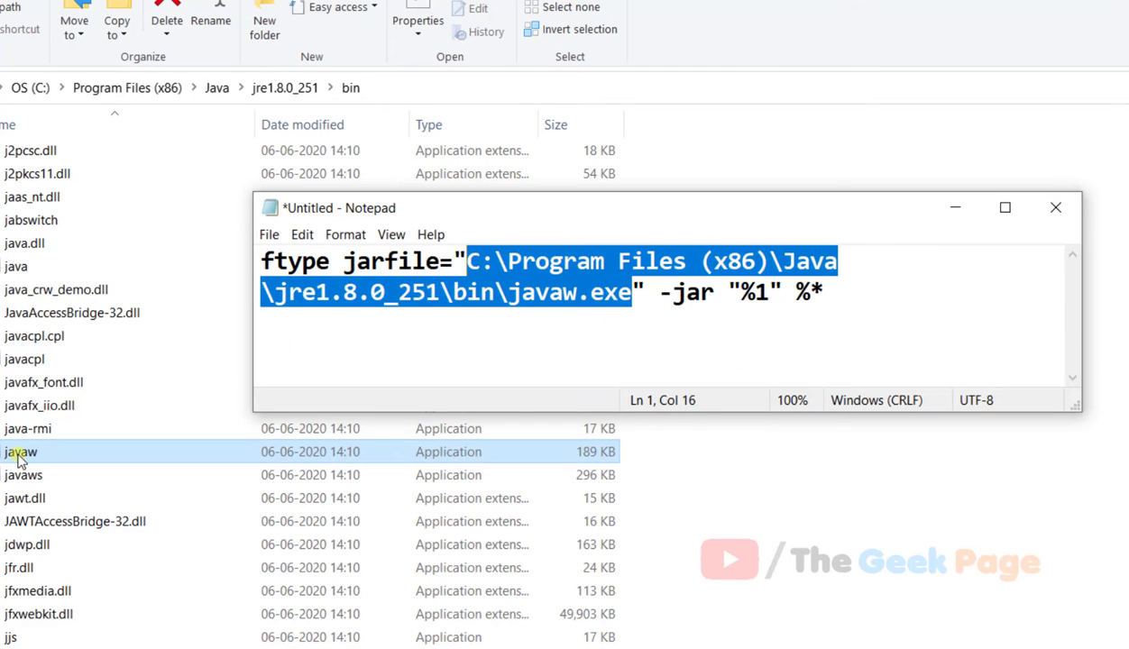
left_click(603, 263)
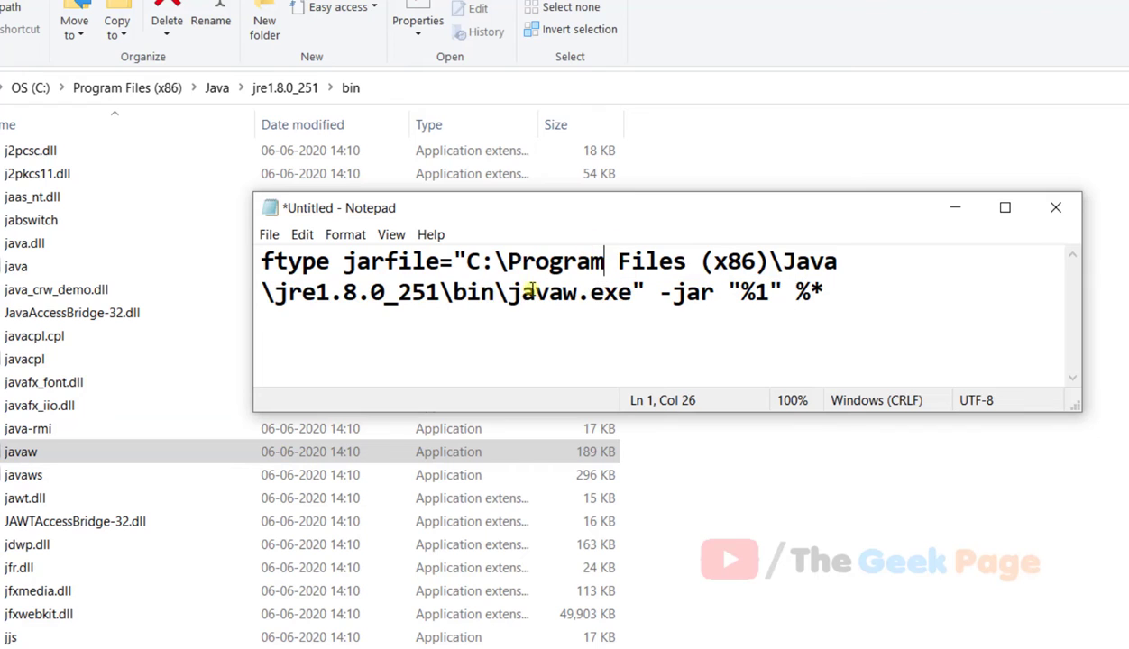
left_click(505, 293)
left_click_drag(505, 293, 467, 262)
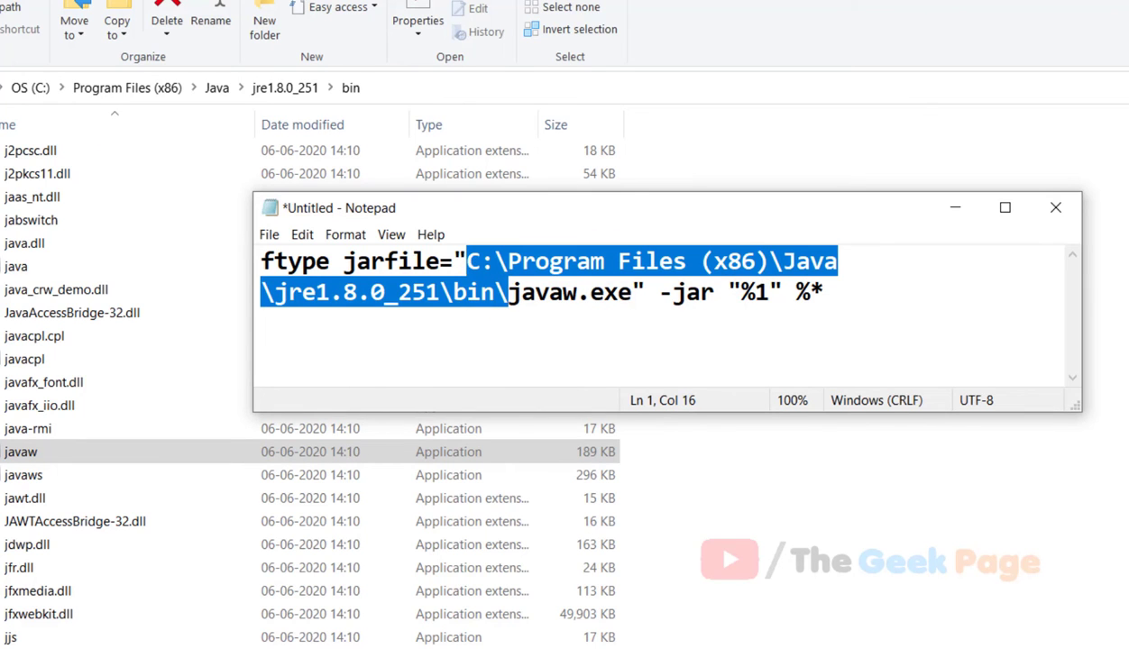
left_click(391, 90)
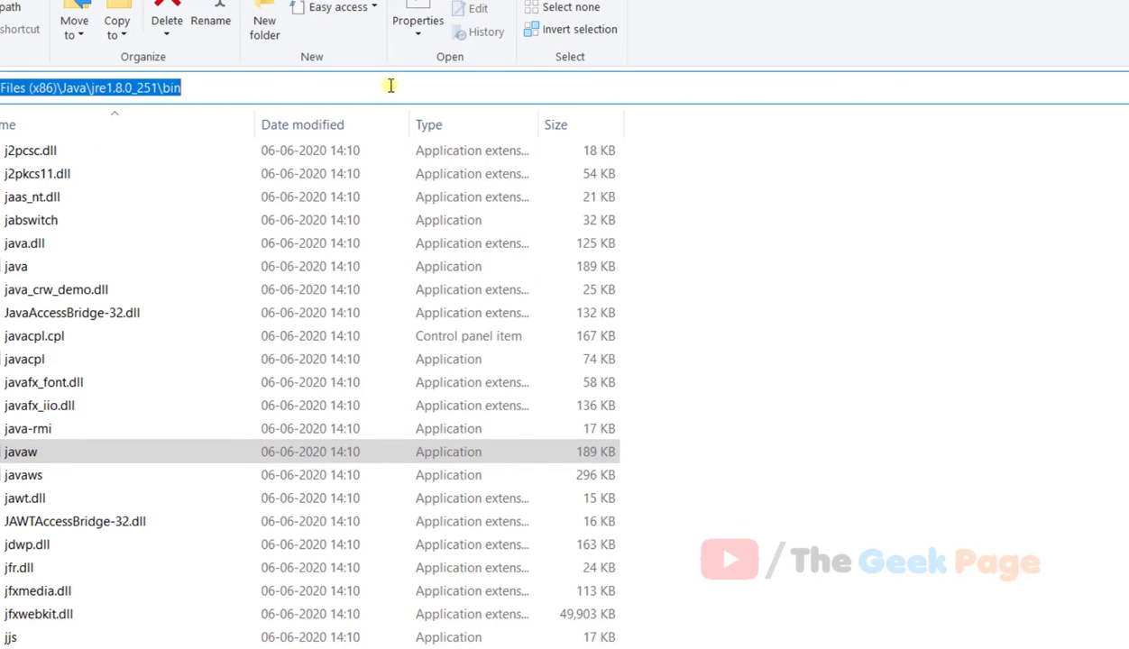
key("Escape")
key("alt+Tab")
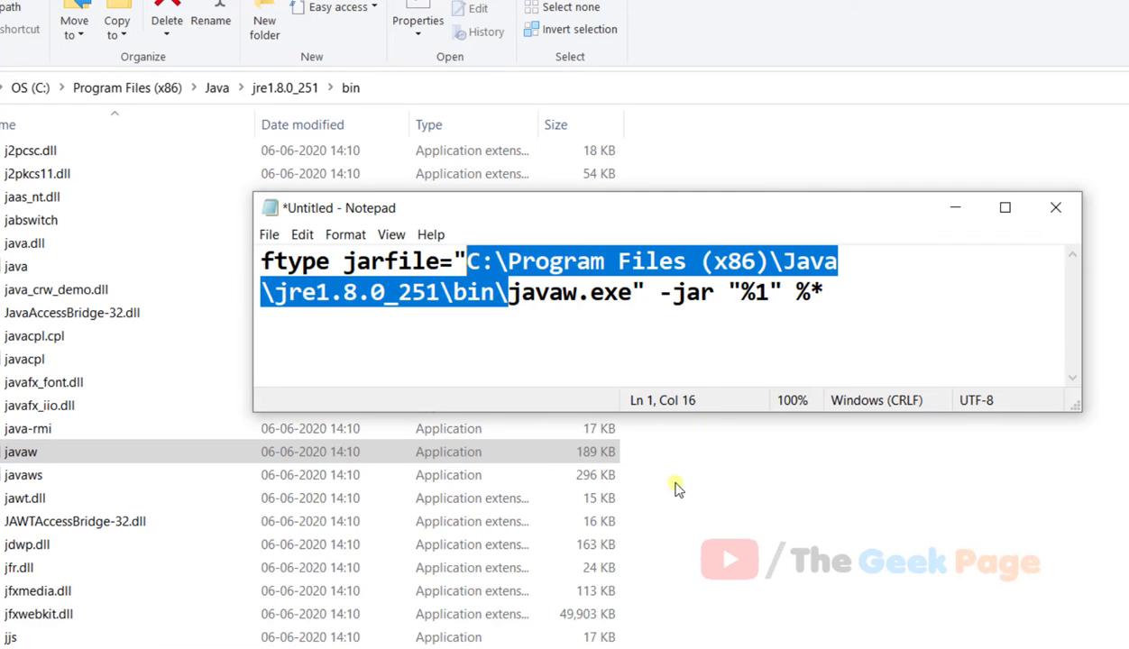
- Copy the whole ftype jarfile command line and minimize Notepad
left_click(766, 320)
left_click_drag(766, 321, 264, 260)
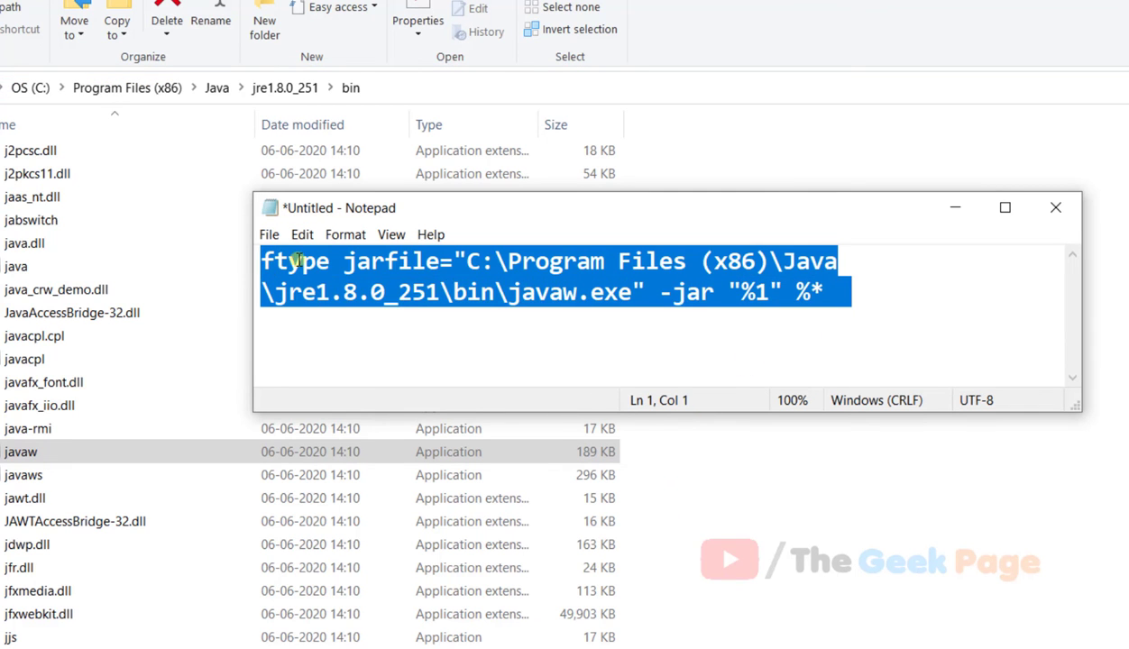
right_click(296, 261)
left_click(347, 319)
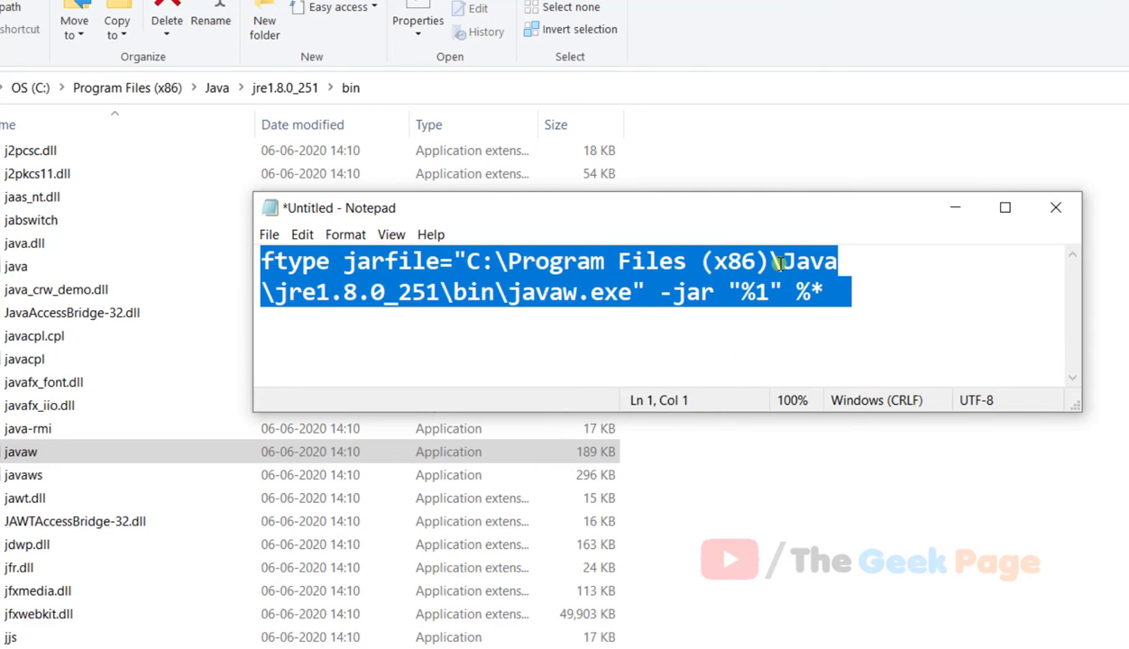
left_click(953, 208)
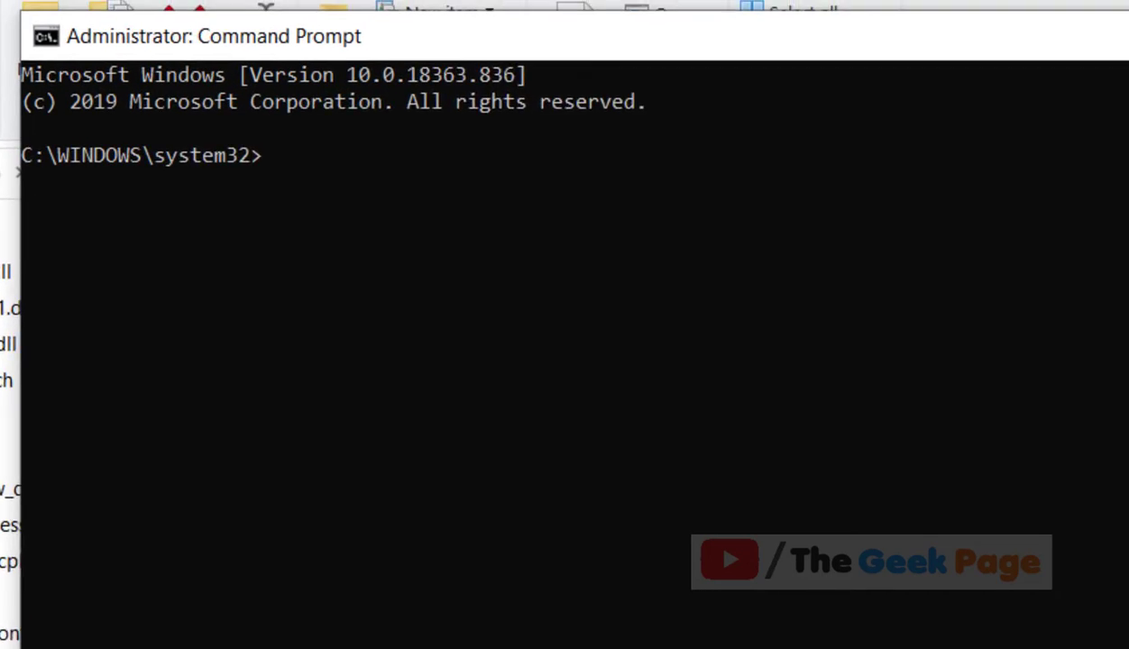
- Paste the ftype jarfile command into the admin Command Prompt and run it
right_click(706, 240)
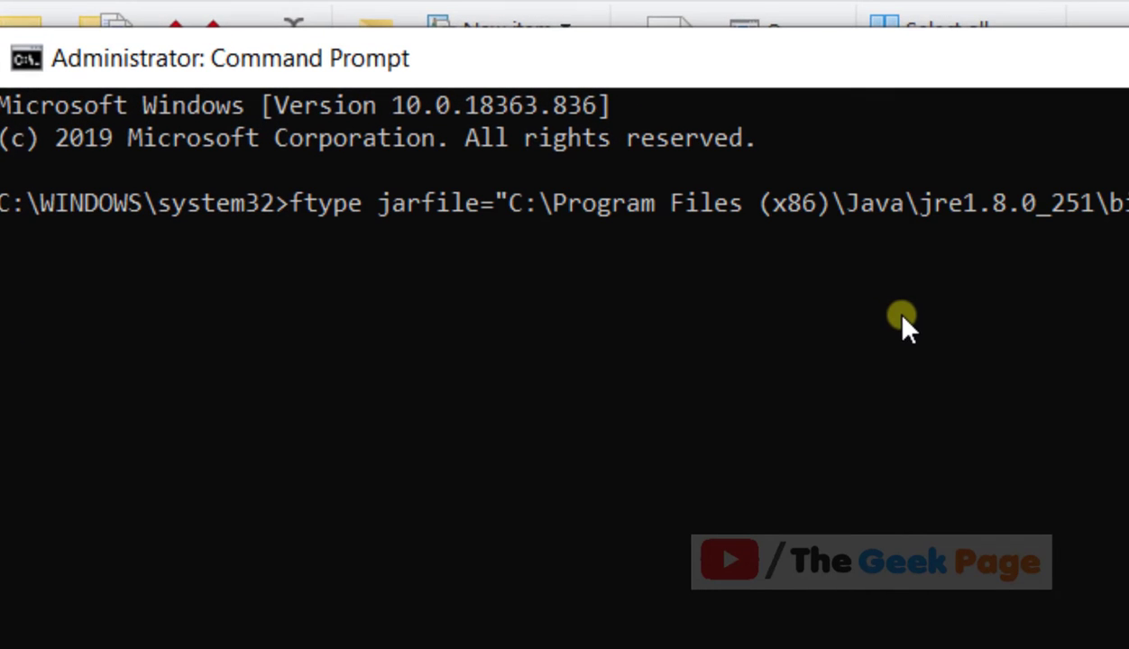
key("Return")
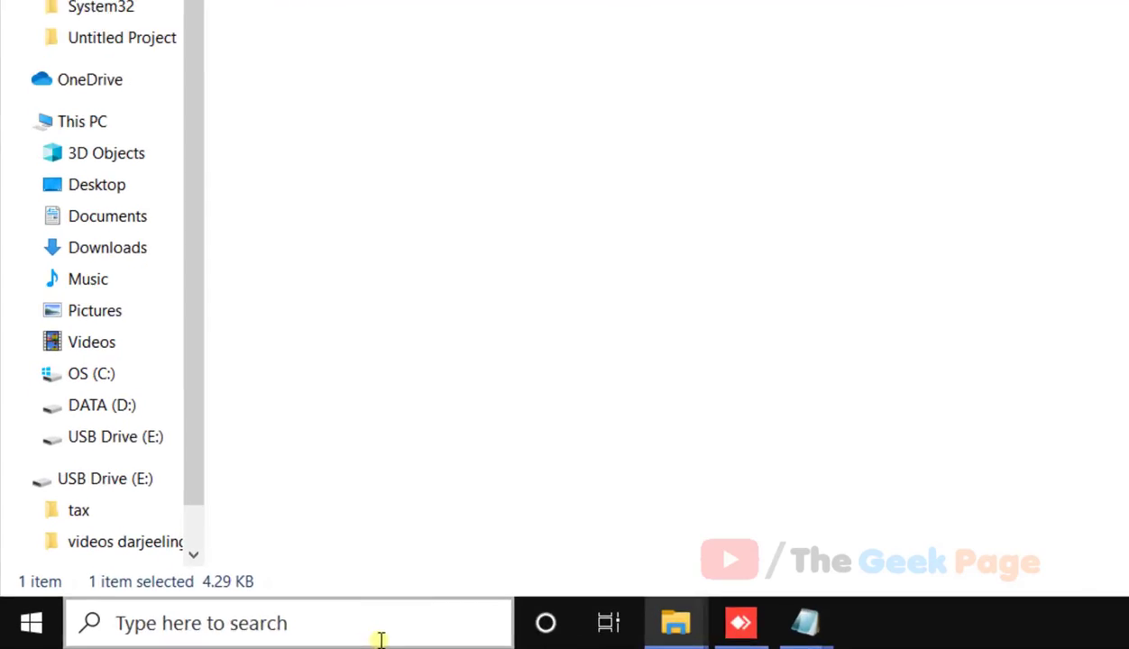
- Open Notepad and type the line java -jar sample.jar, fixing the typo
left_click(206, 631)
type("notepad")
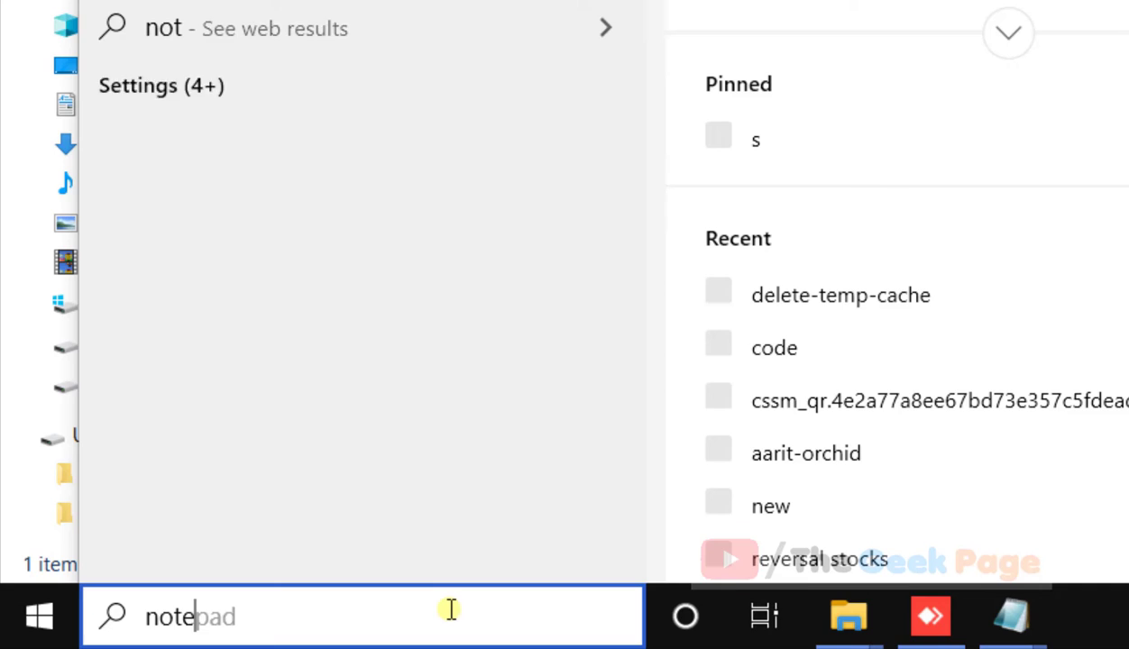
left_click(405, 118)
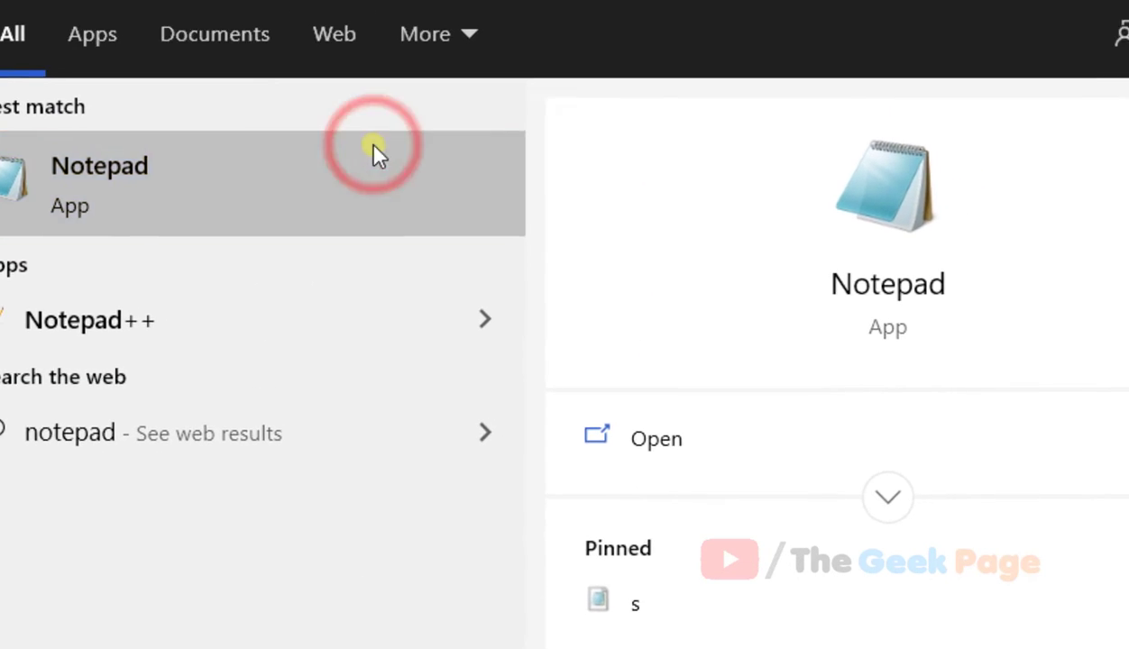
type("java ")
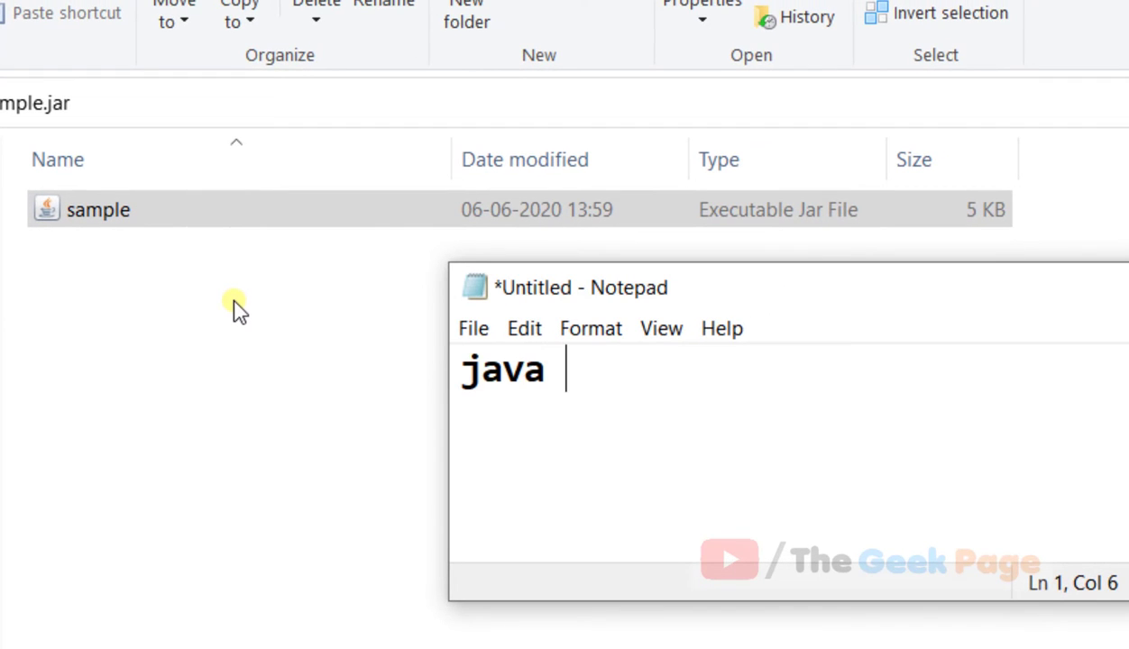
type("-jar ")
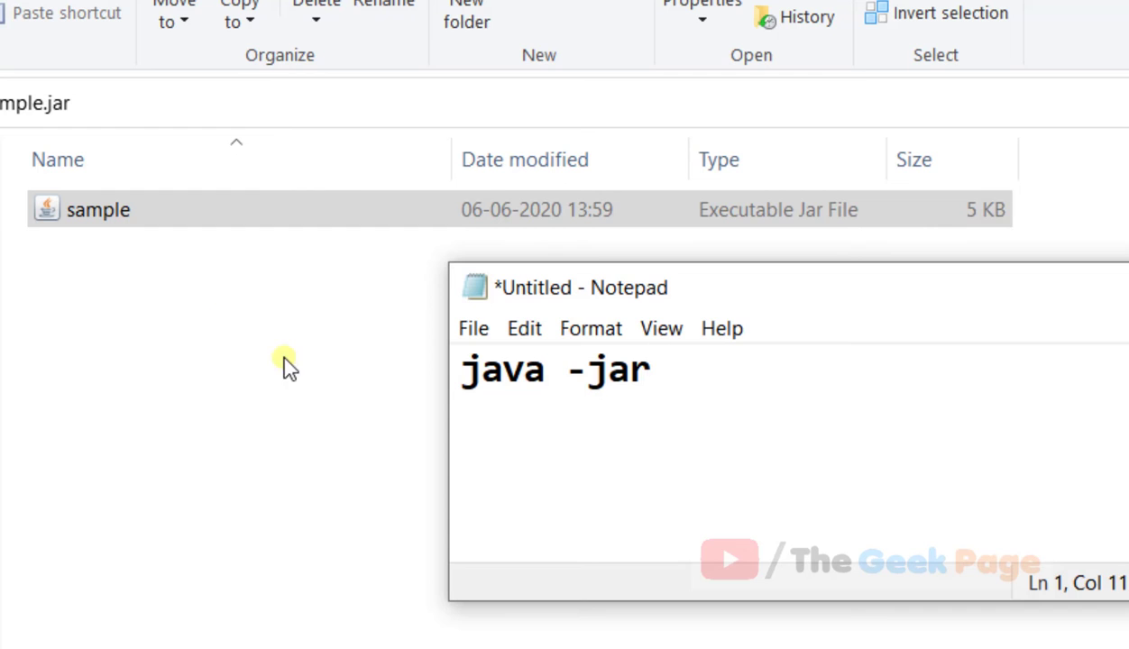
type("sa")
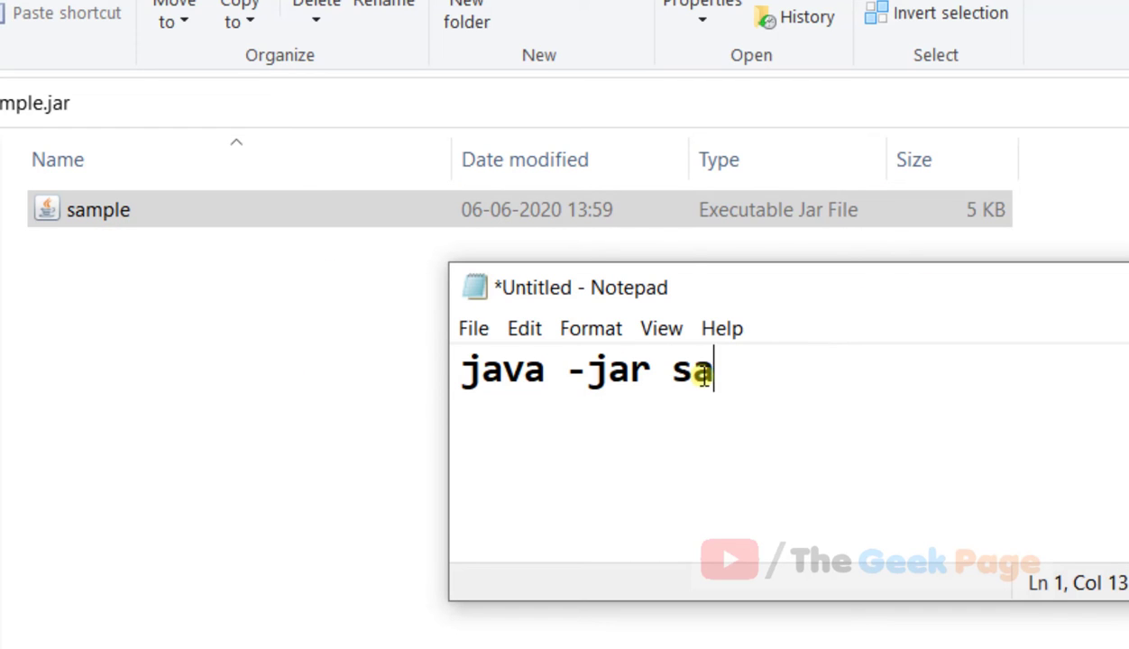
type("mpkle")
key("BackSpace")
key("BackSpace")
key("BackSpace")
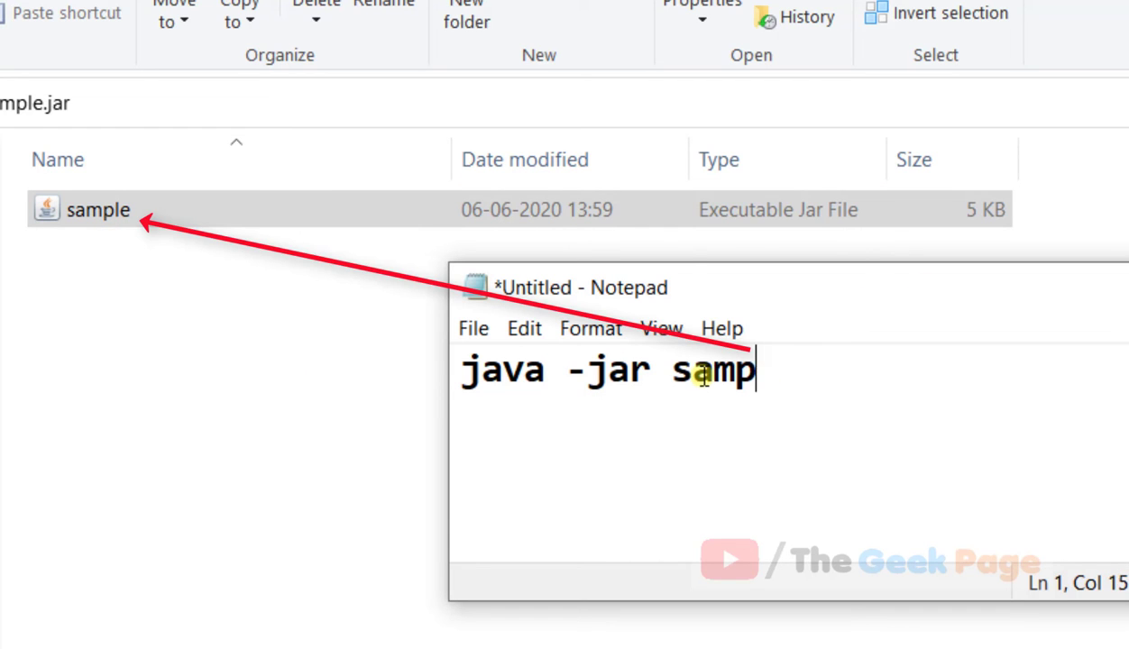
type("le.jar")
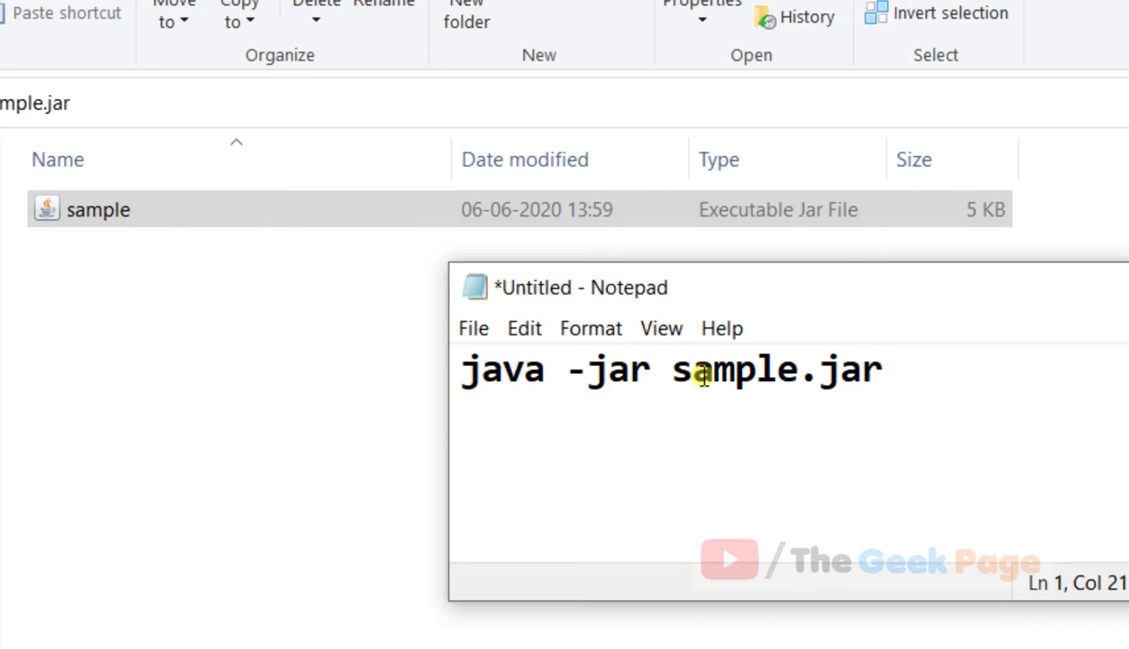
- Save the Notepad command as run.bat with the All Files type, beside sample.jar
left_click(474, 327)
left_click(535, 491)
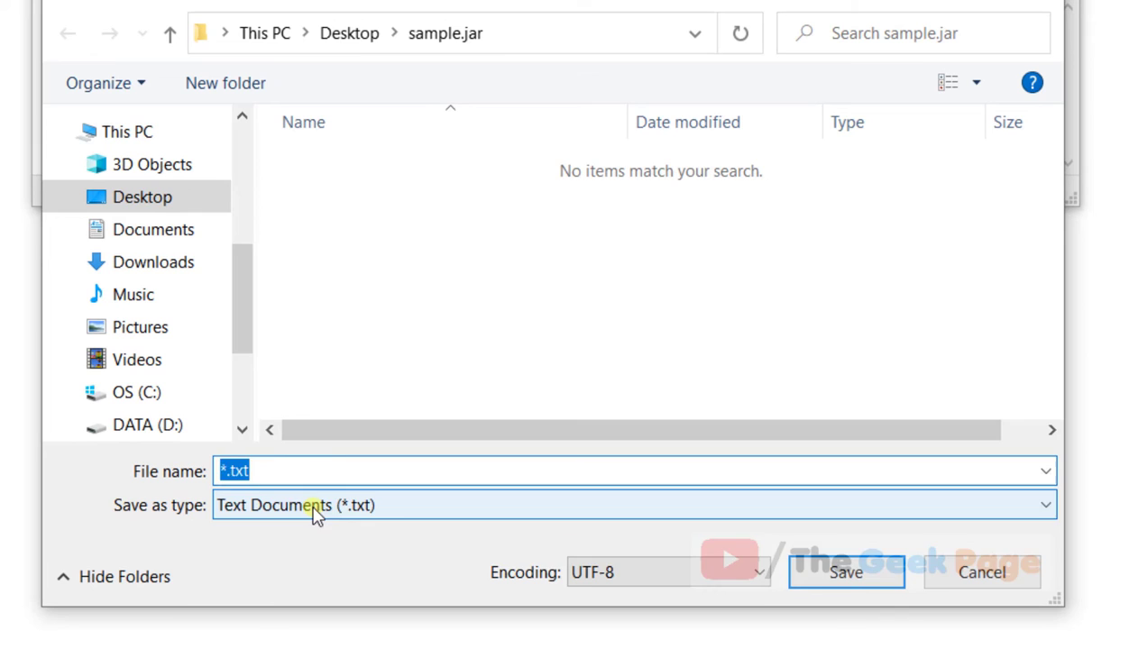
left_click(316, 508)
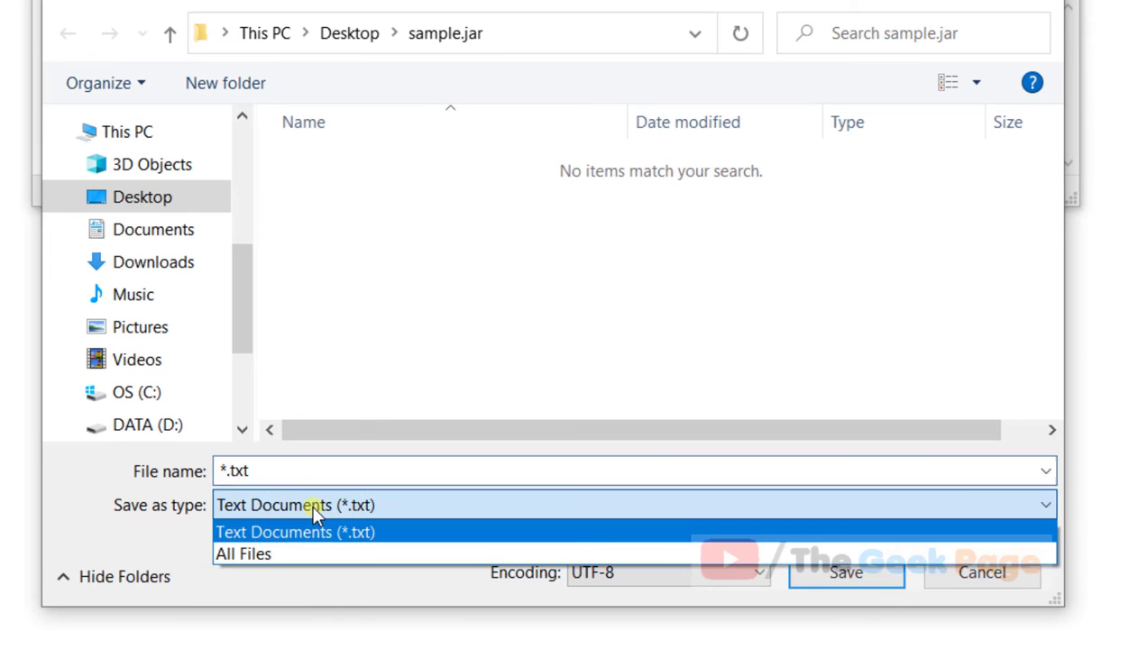
left_click(308, 552)
left_click(272, 473)
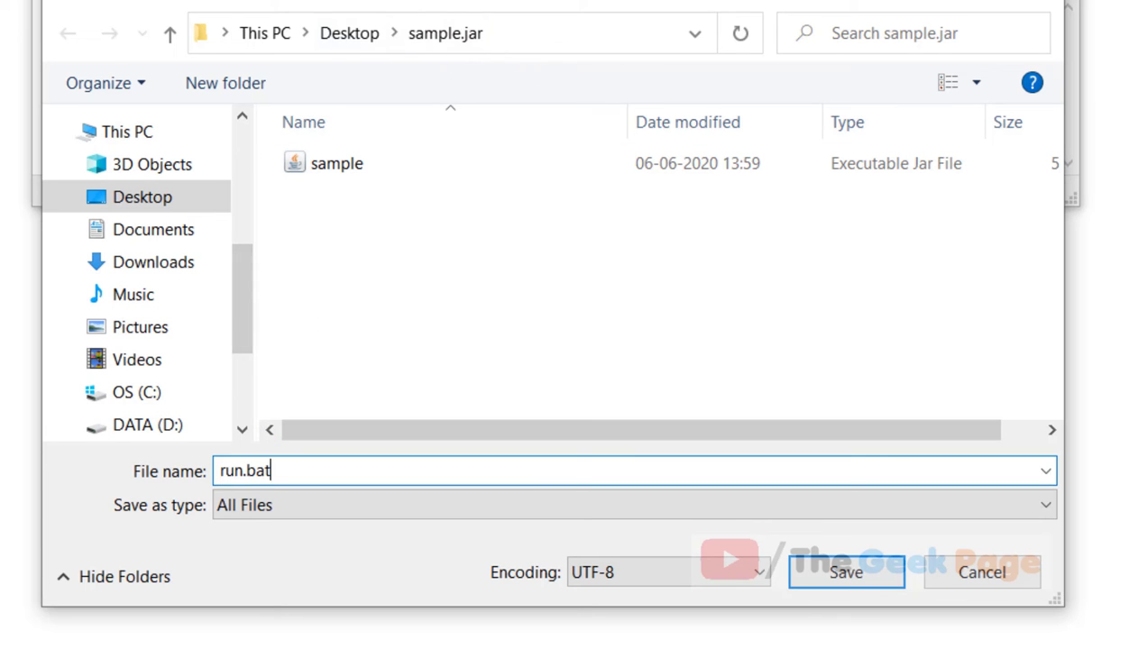
left_click(825, 574)
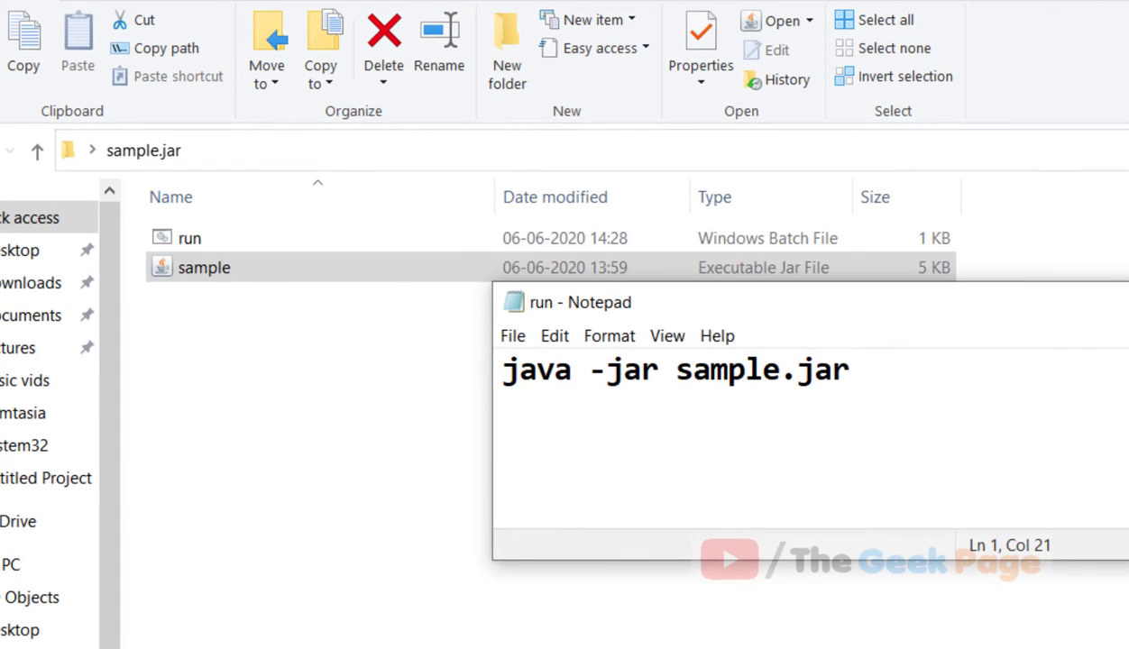
- Run run.bat from the sample.jar folder to launch the Java program
left_click(270, 347)
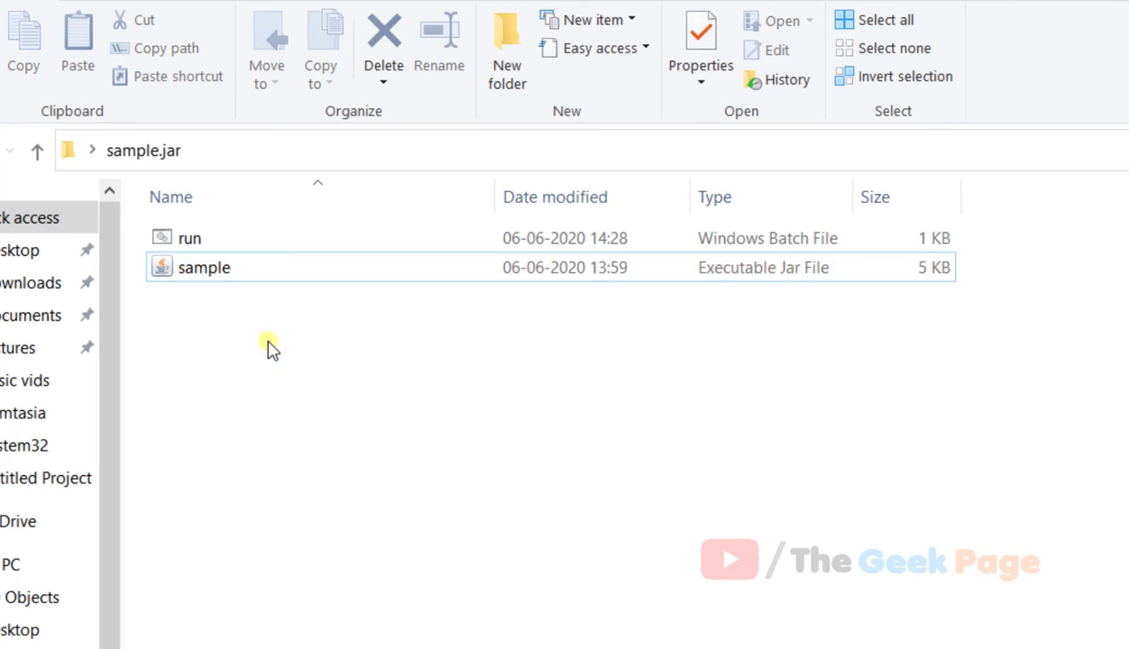
left_click(191, 242)
double_click(191, 240)
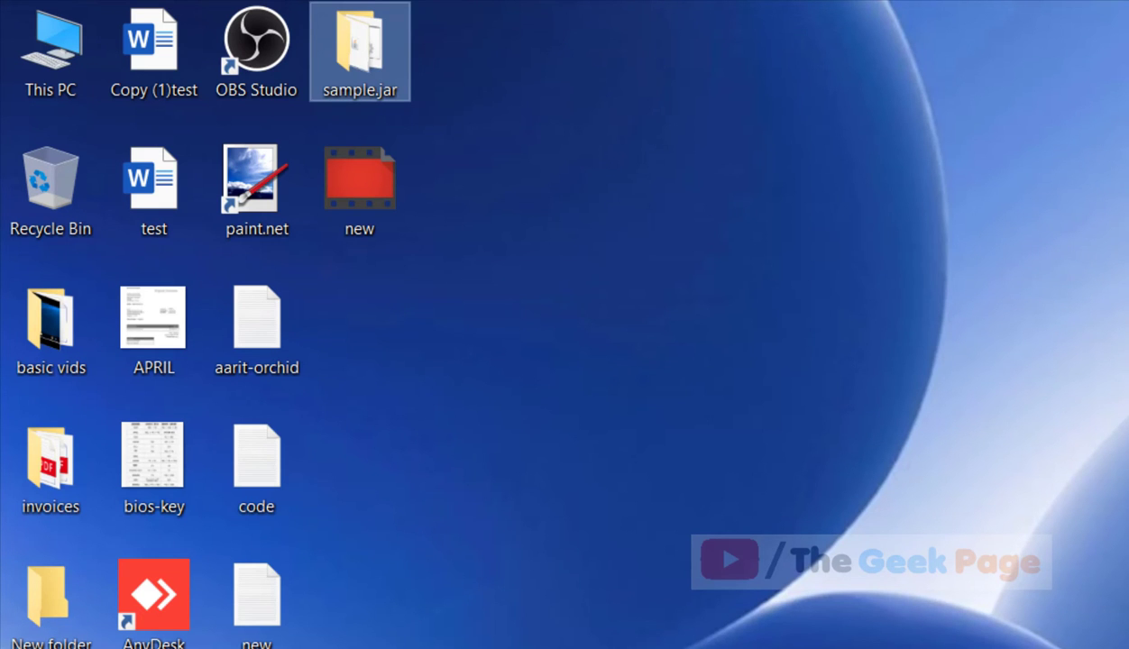
- Search Google for 'jarfix' and open the Jarfix 3.0.0 page on loefflmann.net, reading its description
key("super+s")
key("Escape")
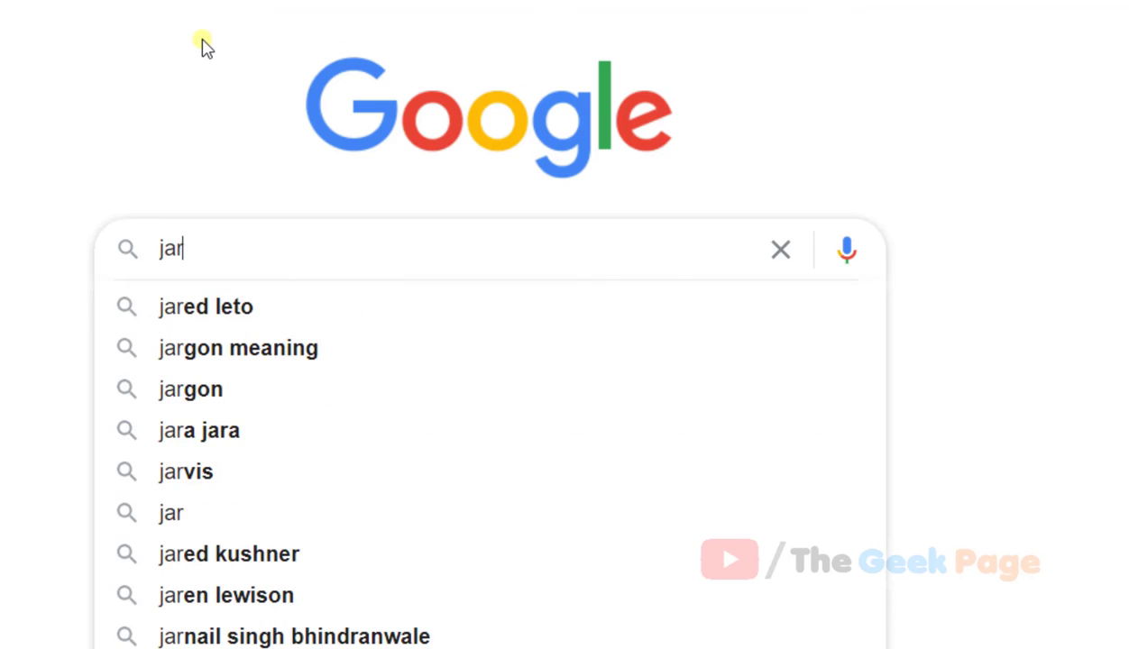
type("fix")
key("Return")
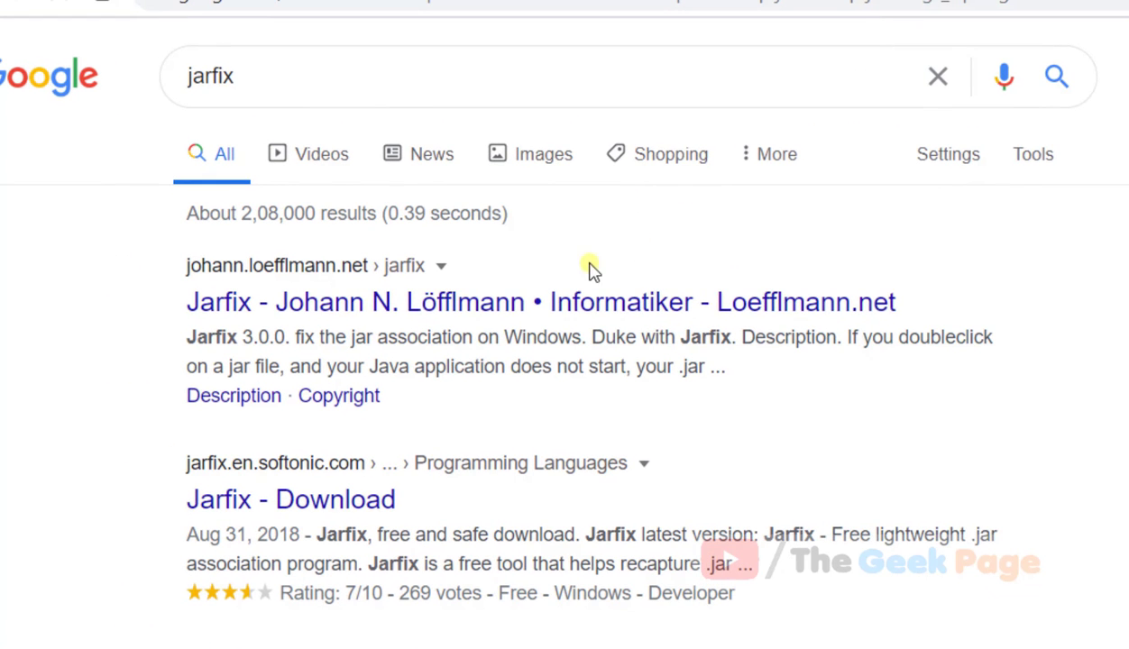
left_click(320, 303)
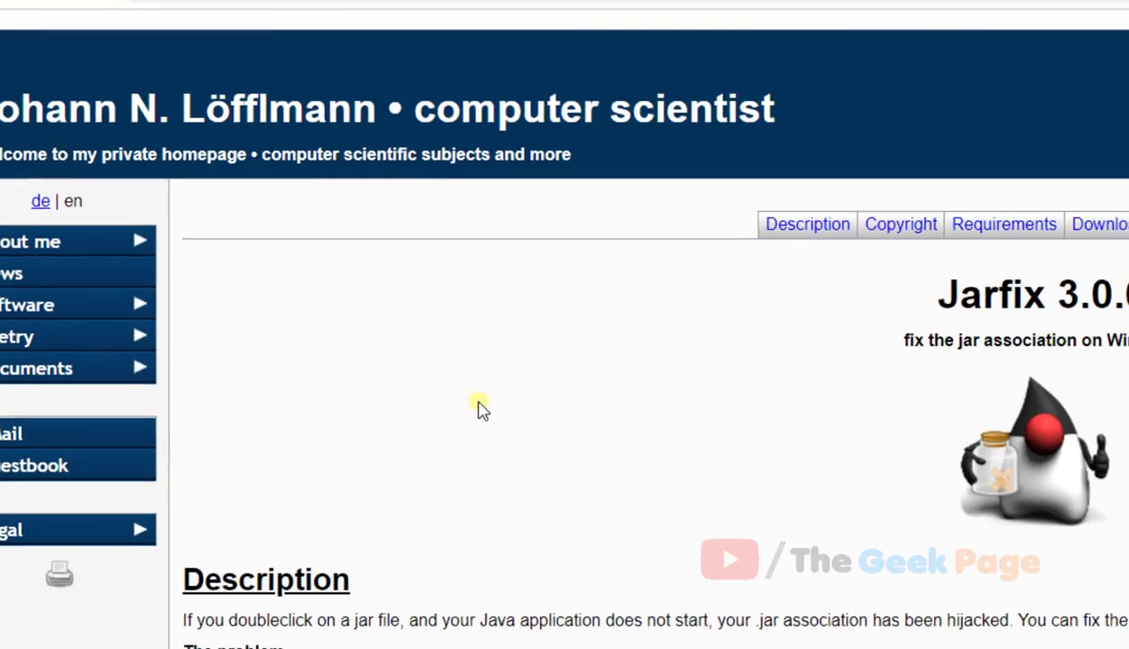
scroll(322, 358, "down", 3)
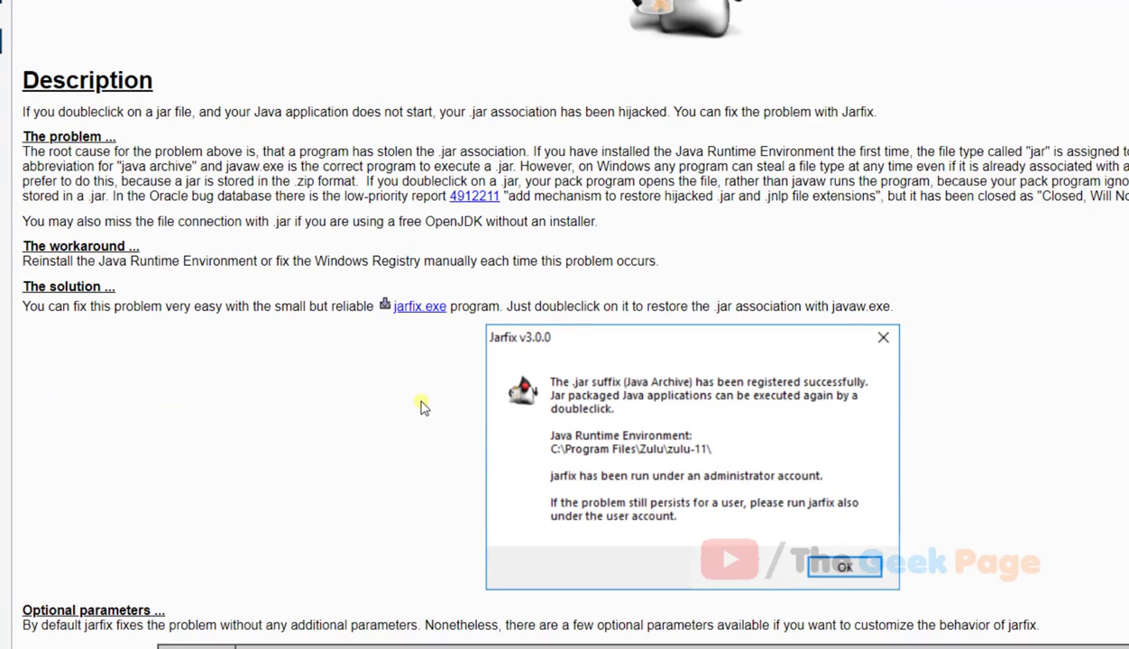